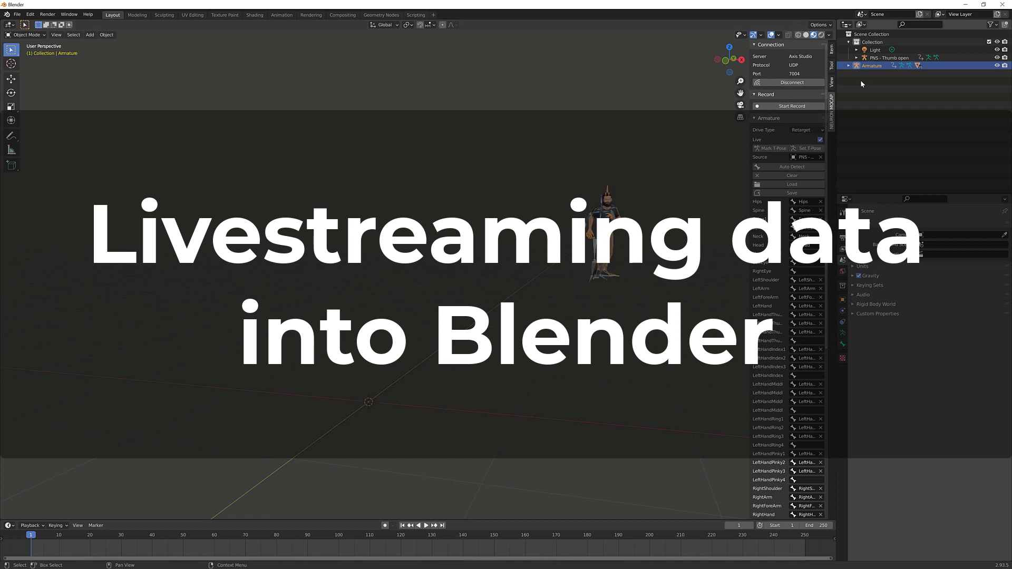
Step: Select the 'PNS - Thumb open' skeleton in the Outliner so the Neuron panel shows Direct drive
left_click(882, 59)
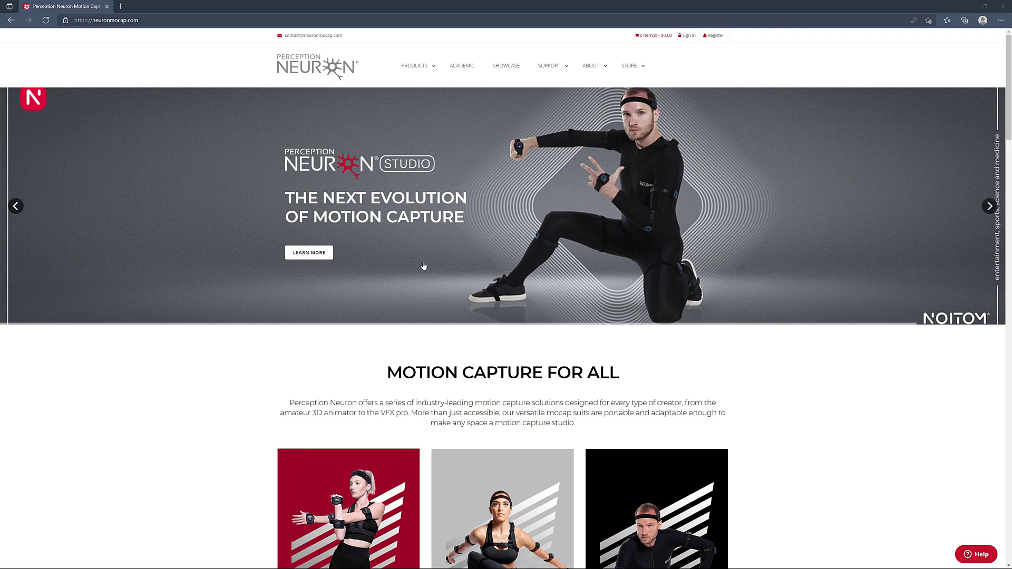
Step: Go from SUPPORT > Downloads to 'Blender Neuron Mocap Live' and its GitHub releases page
mouse_move(558, 68)
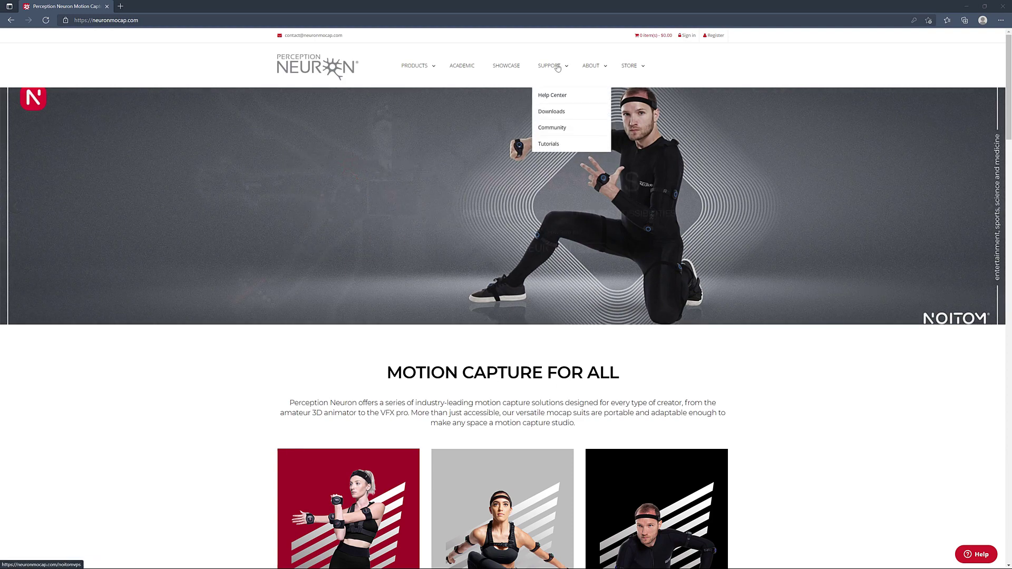
left_click(552, 111)
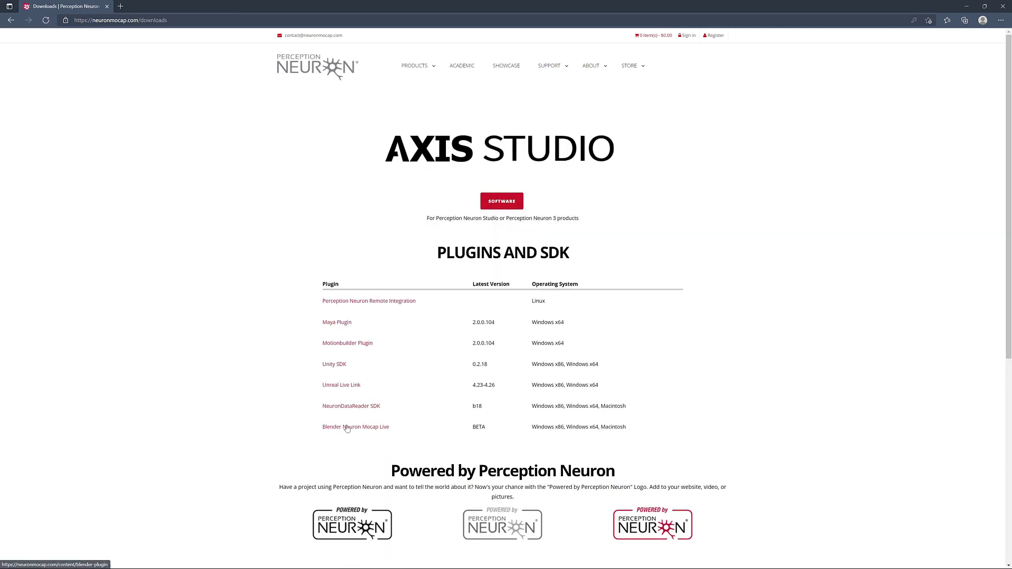
left_click(346, 427)
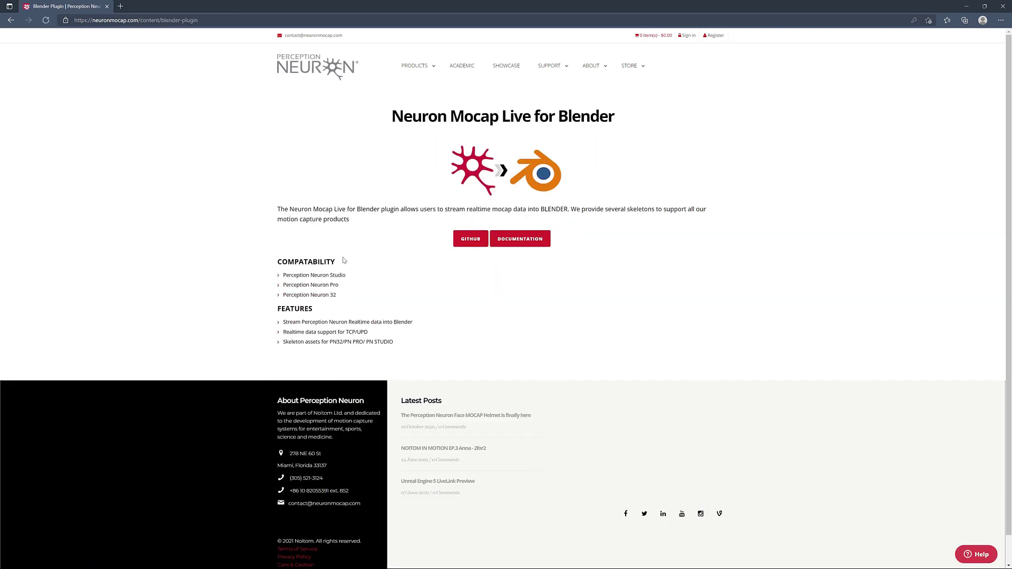
left_click(468, 244)
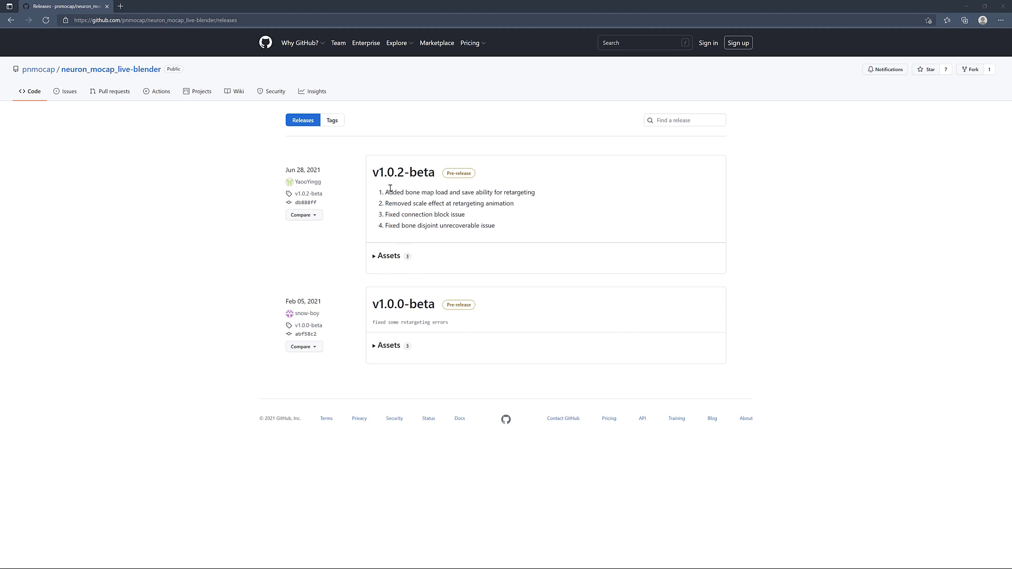
Step: Download neuron_mocap_live-blender-v1.0.2-beta.zip from the v1.0.2-beta assets and show it in its folder
left_click(375, 259)
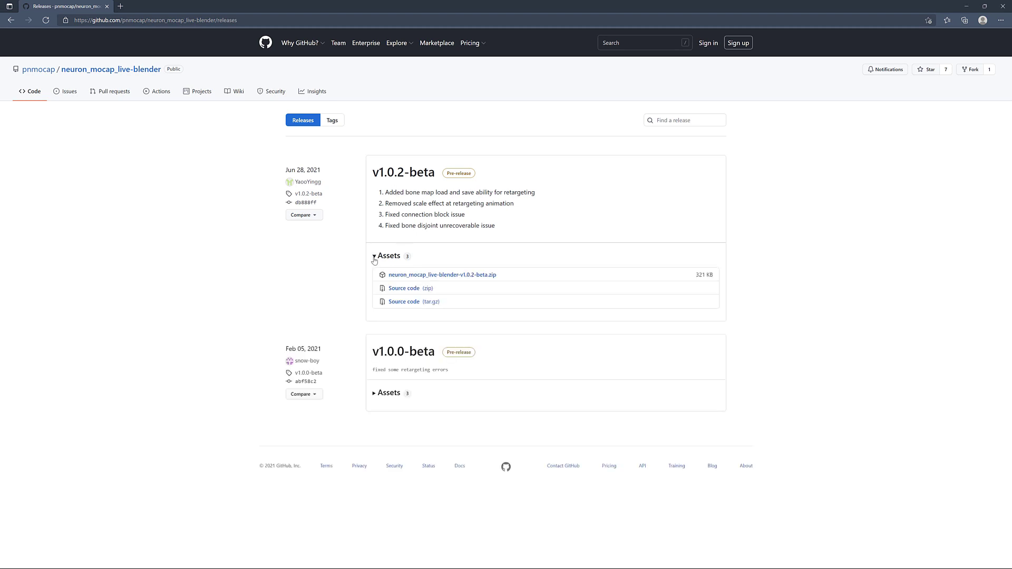
left_click(412, 275)
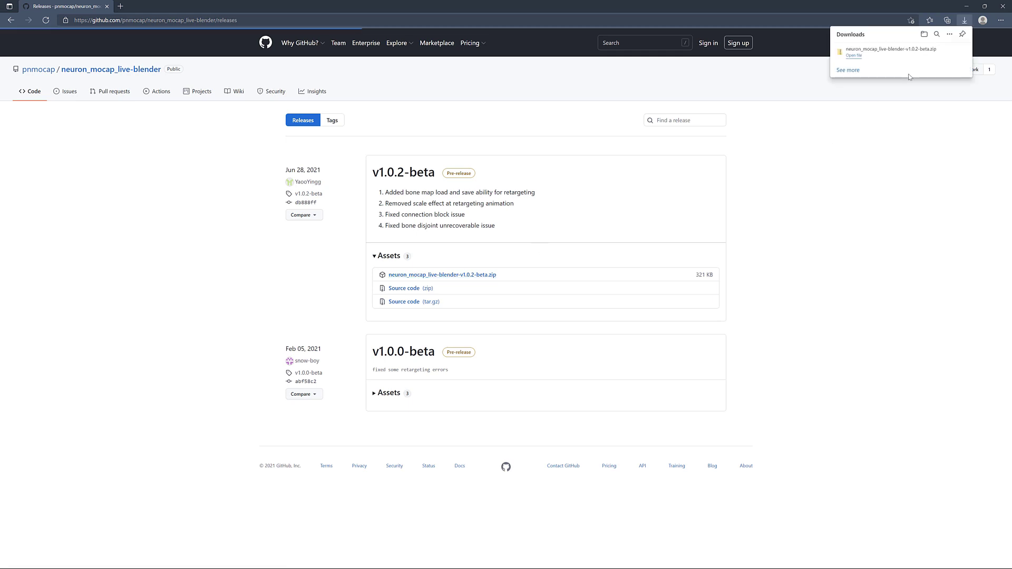
left_click(941, 58)
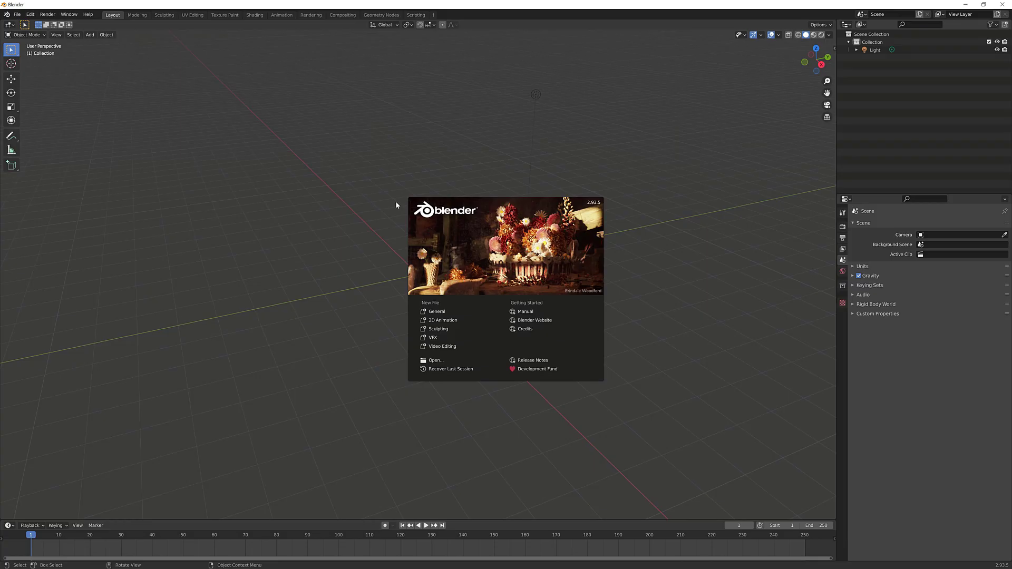
Step: Dismiss the splash screen and open Edit > Preferences on the Add-ons list
left_click(395, 205)
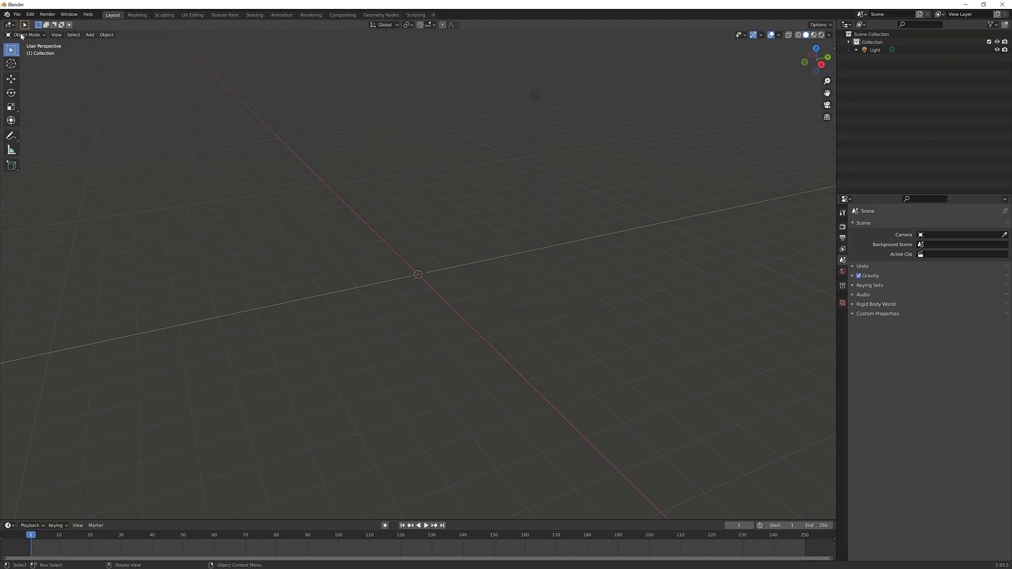
left_click(30, 14)
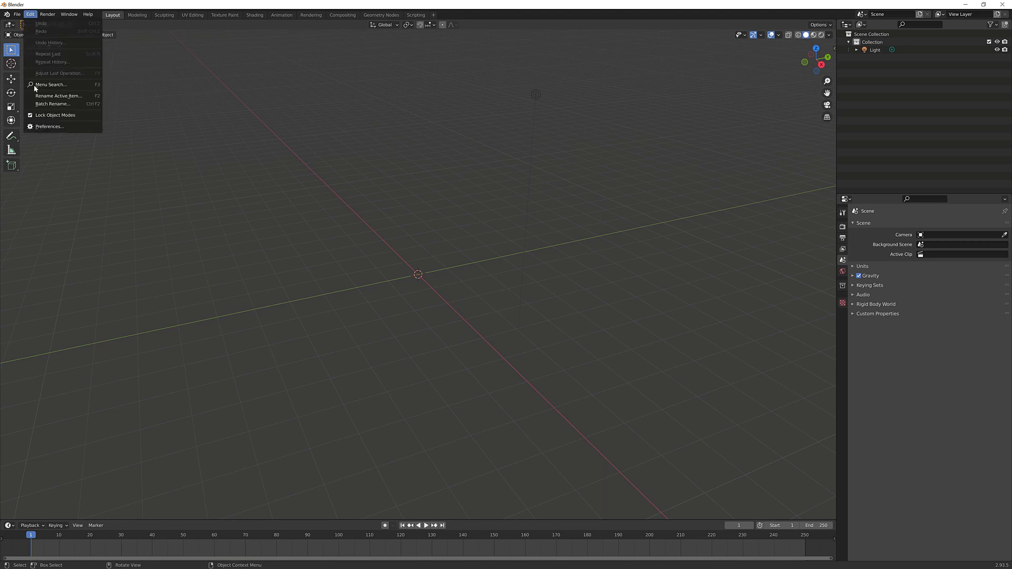
left_click(46, 126)
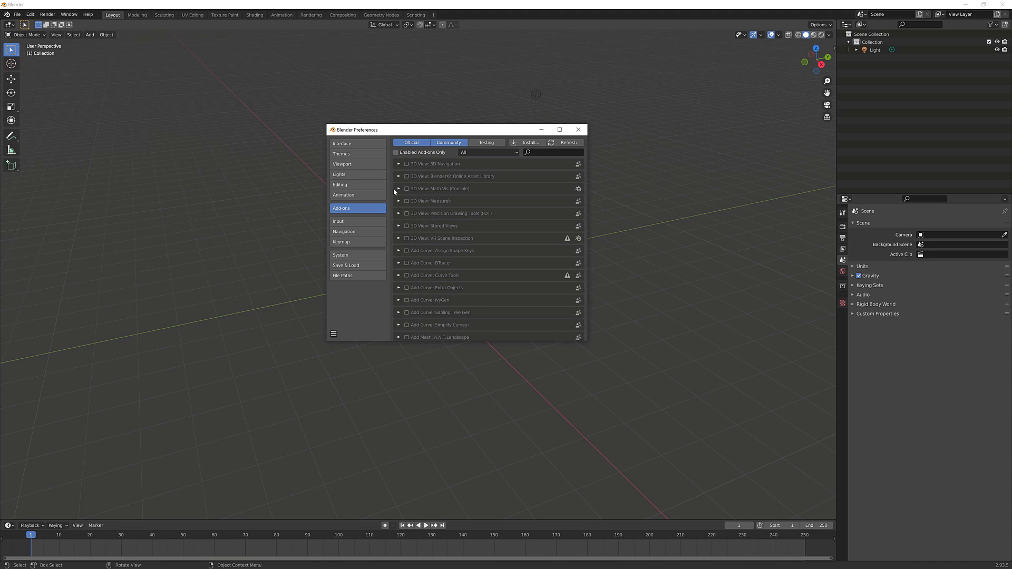
Step: Choose neuron_mocap_live-blender-v1.0.2-beta.zip from the Downloads folder as the add-on to install
left_click(529, 143)
left_click(284, 213)
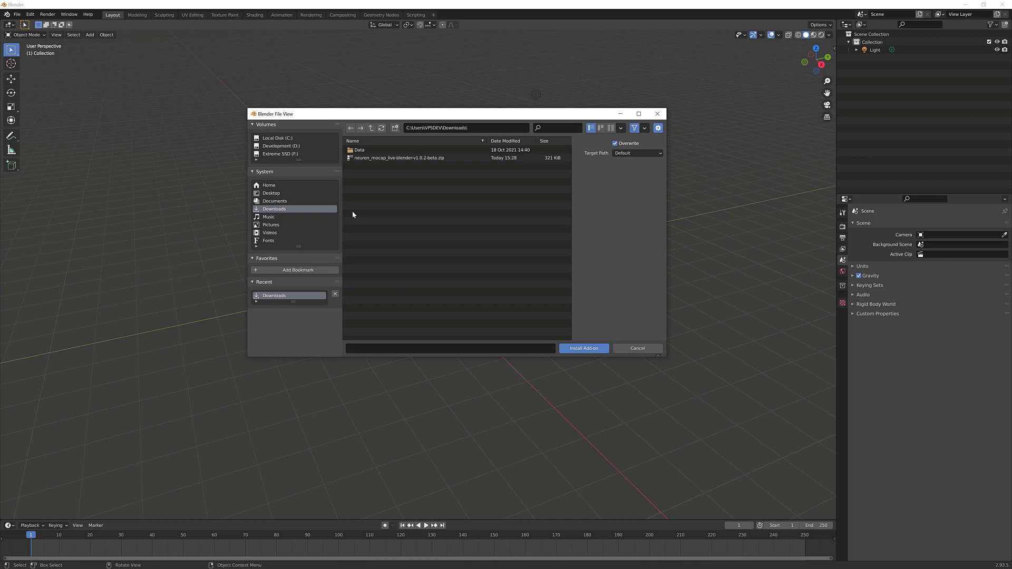
left_click(377, 158)
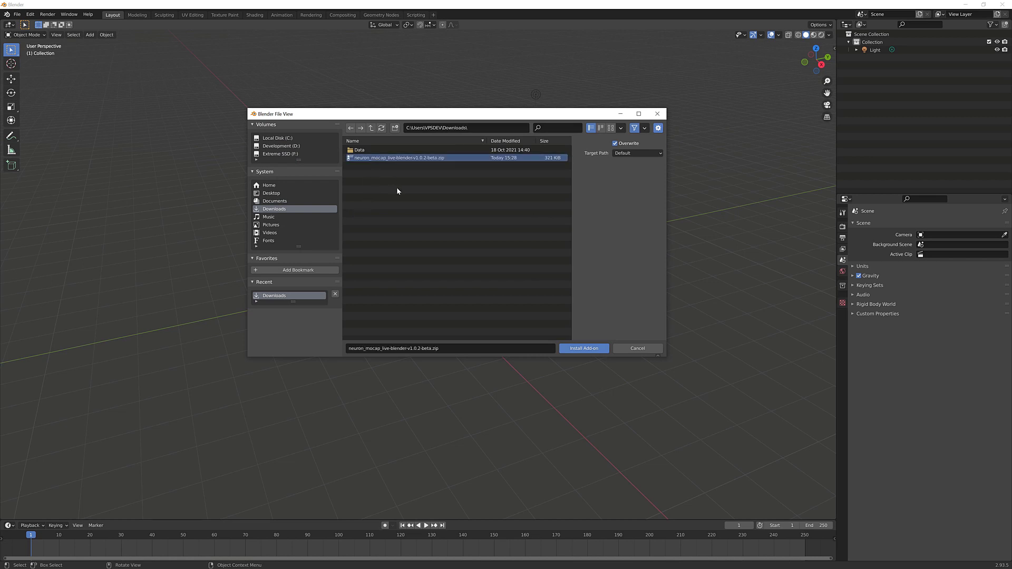
Step: Install and enable Neuron Mocap Live, close Preferences, and show the viewport's N sidebar
left_click(575, 348)
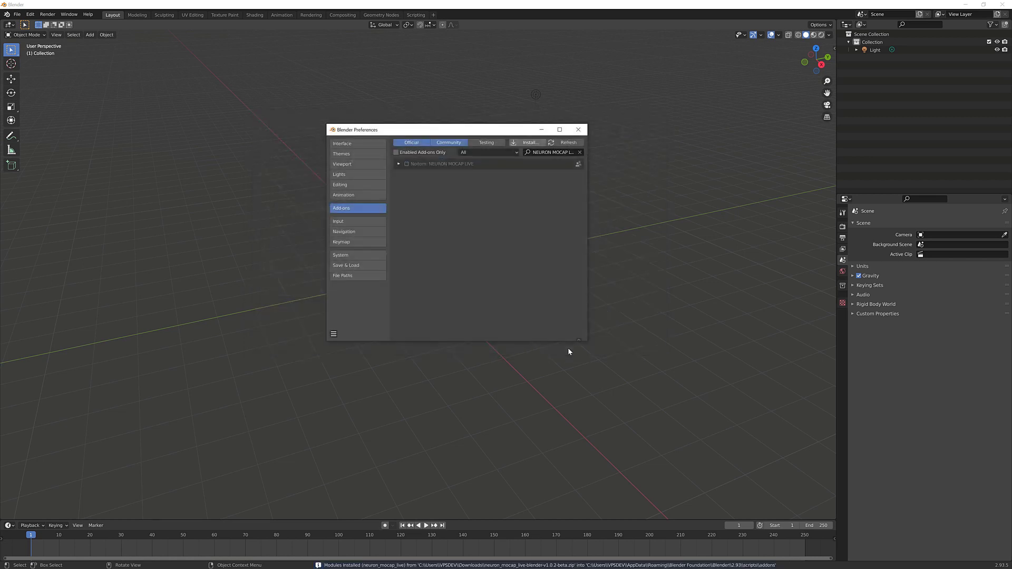
left_click(406, 164)
left_click(398, 165)
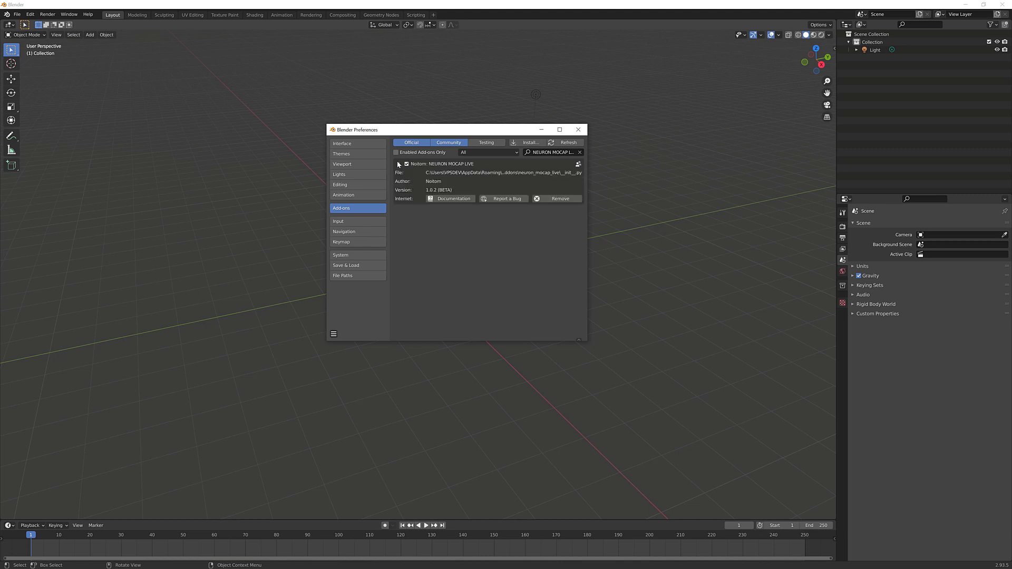
left_click(578, 133)
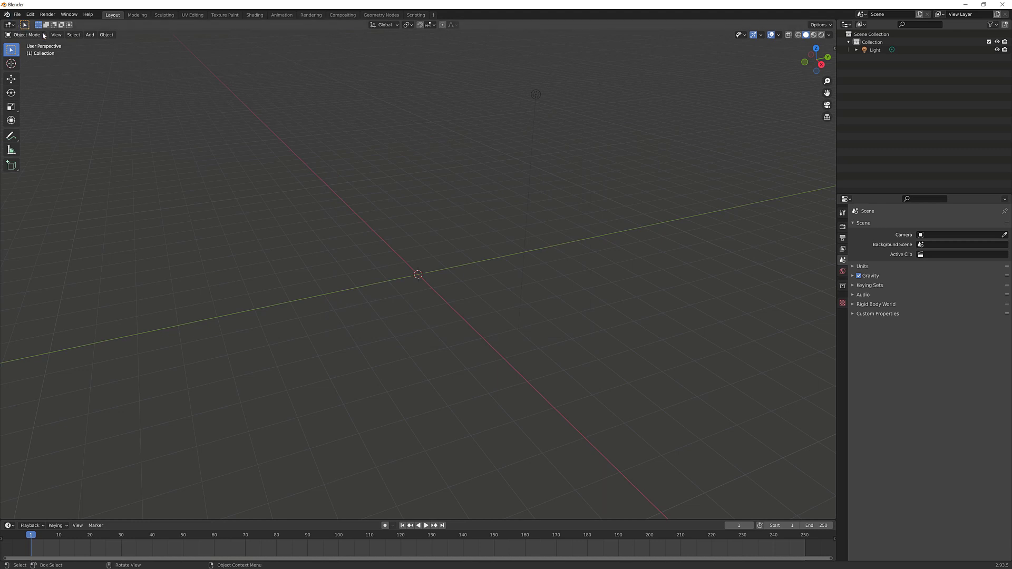
left_click(56, 35)
key("n")
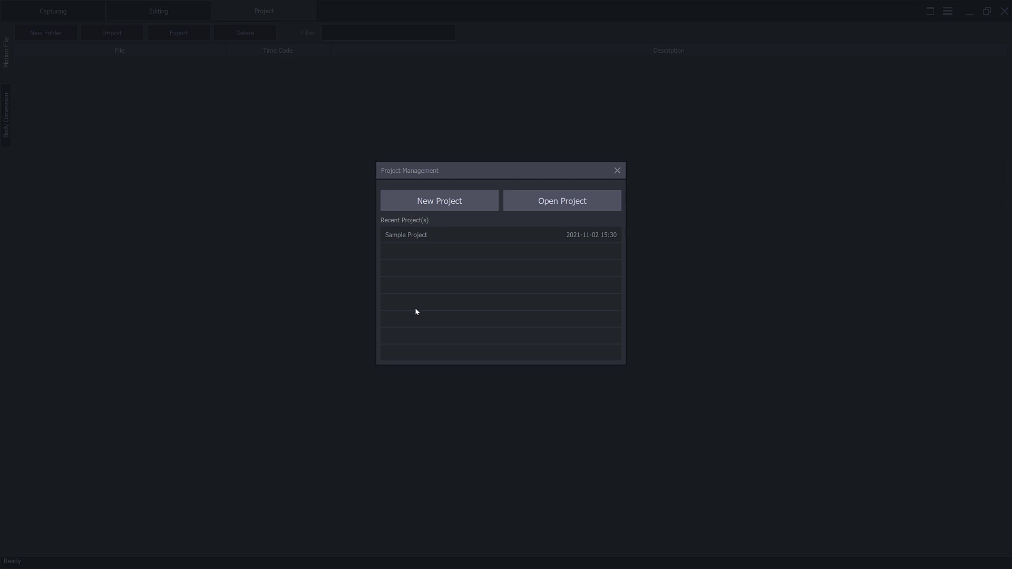
Step: Open Sample Project, load the '2.0-Run and Jump' take, and scrub to around frame 1550
double_click(408, 239)
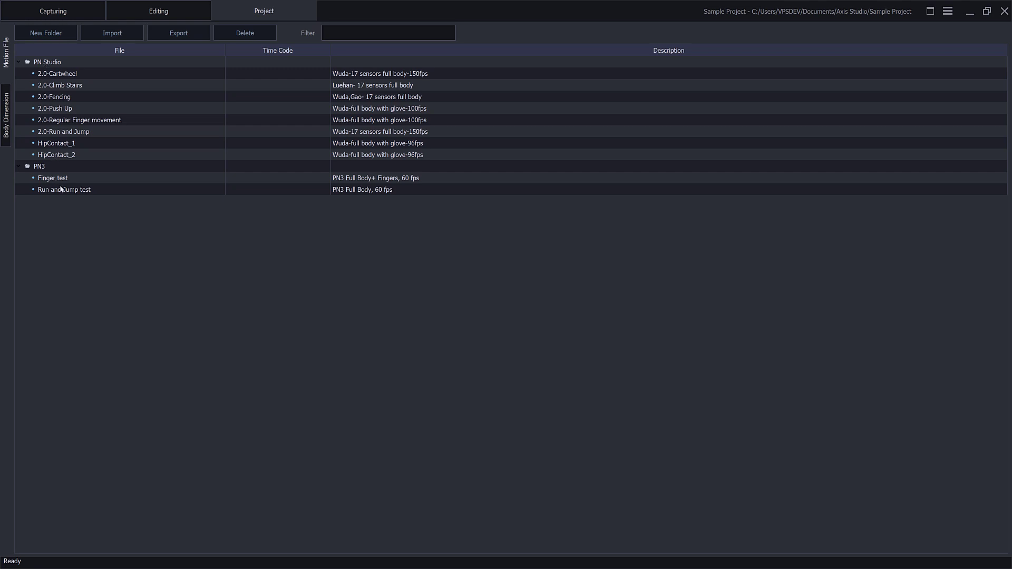
double_click(62, 132)
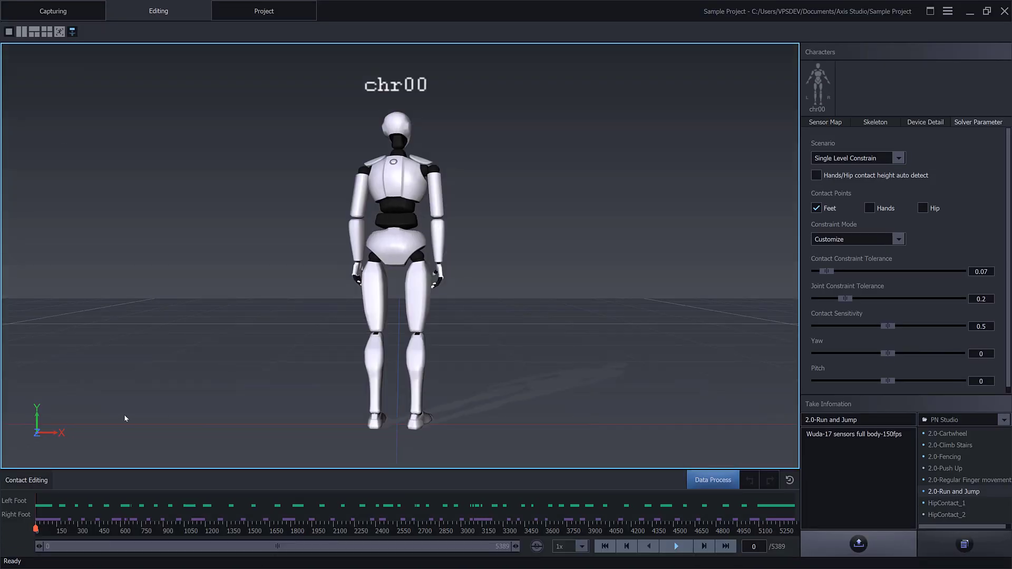
left_click_drag(84, 524, 366, 566)
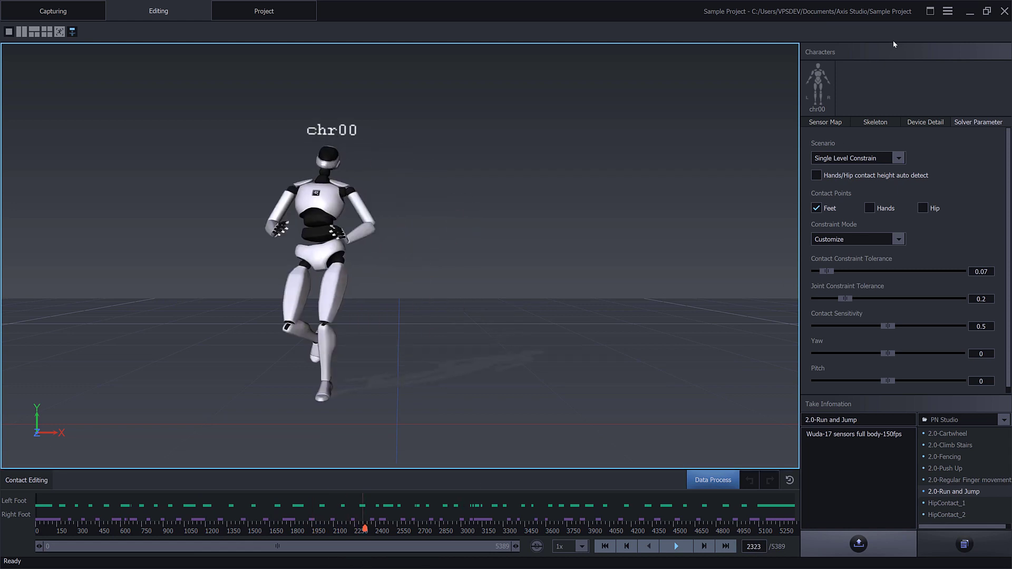
Step: Enable BVH - Edit broadcasting with the Axis Studio - Thumb Open skeleton on TCP port 7003
left_click(946, 14)
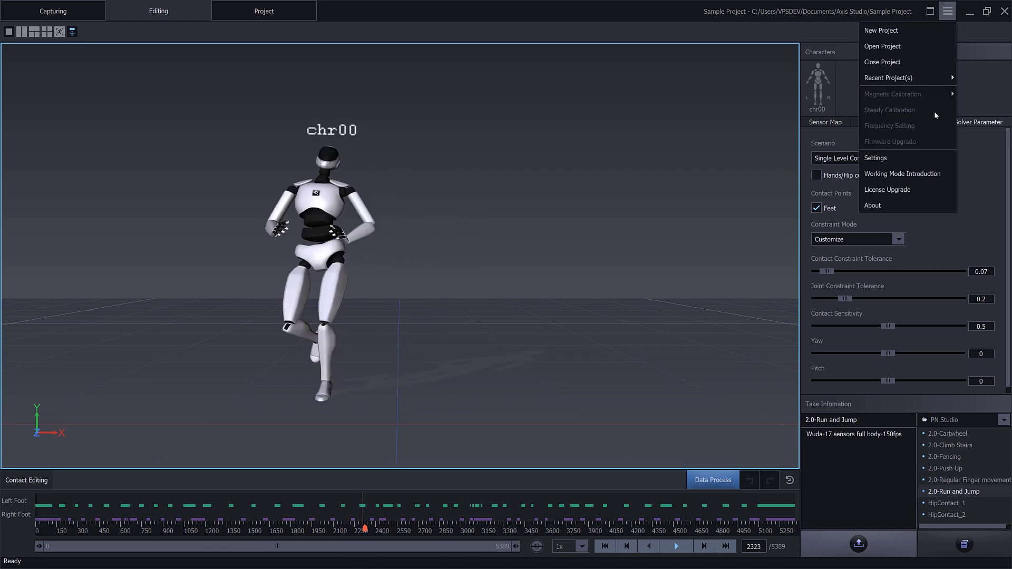
left_click(905, 153)
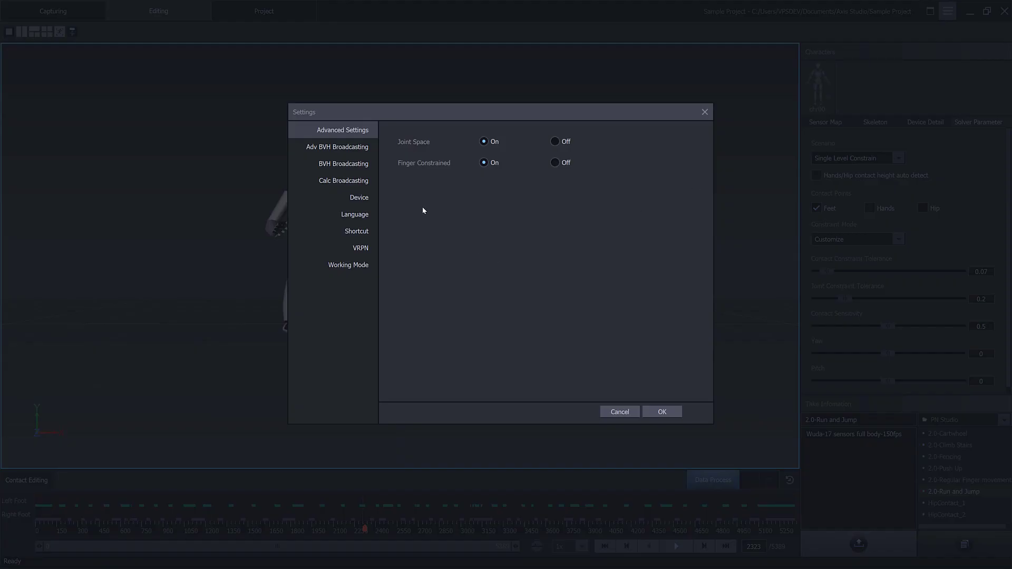
left_click(347, 165)
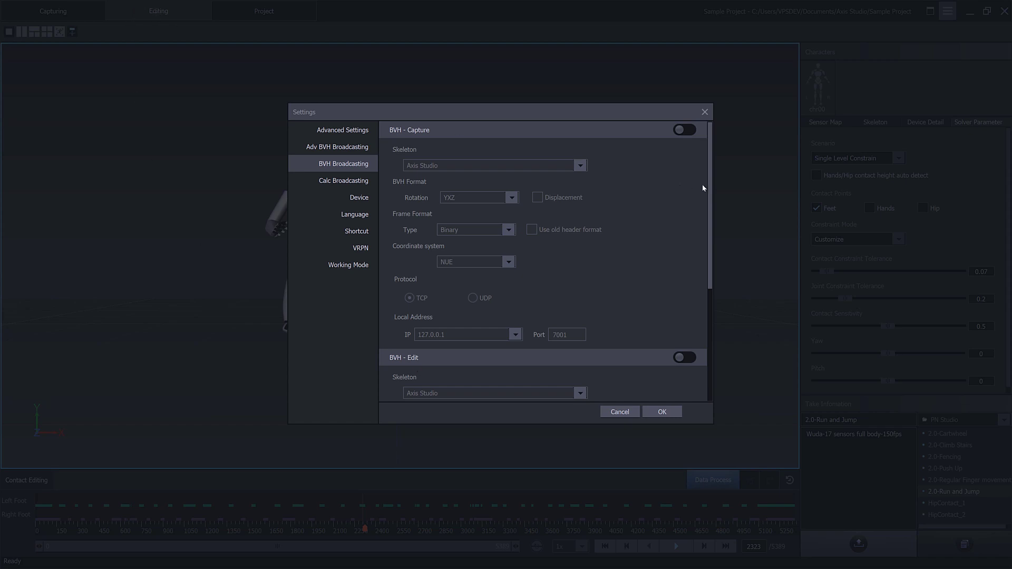
left_click_drag(712, 190, 714, 296)
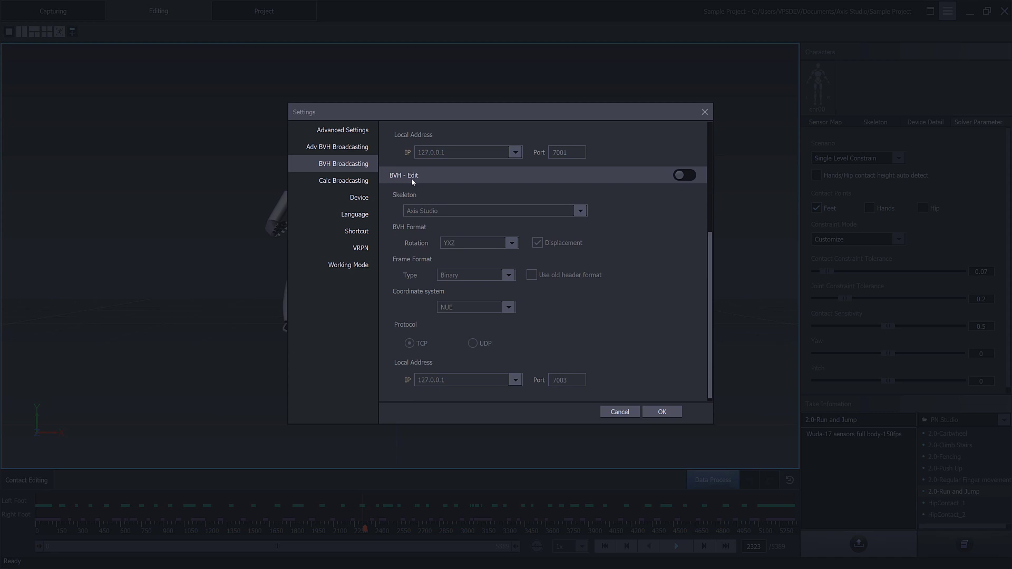
left_click(691, 176)
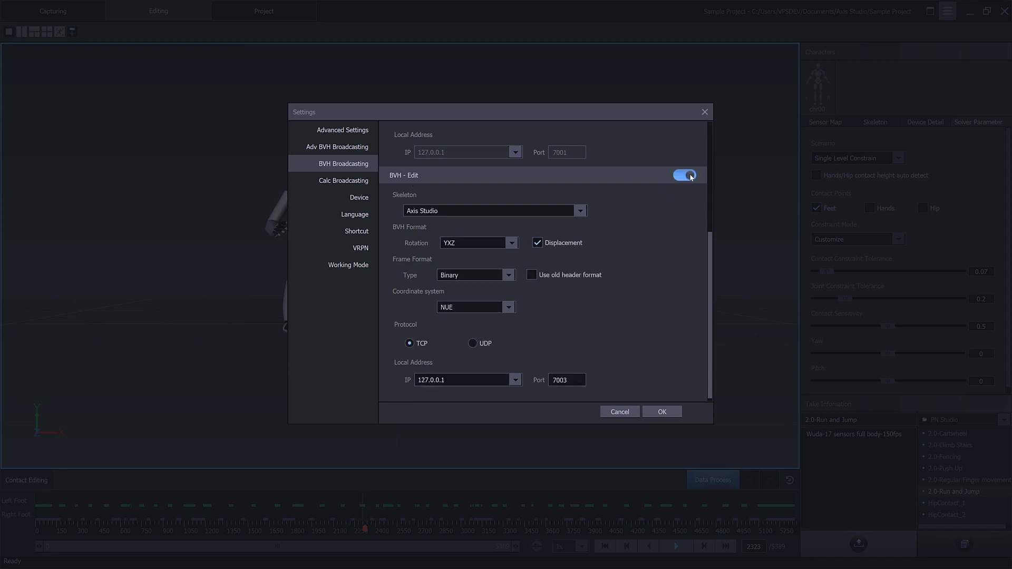
left_click(413, 212)
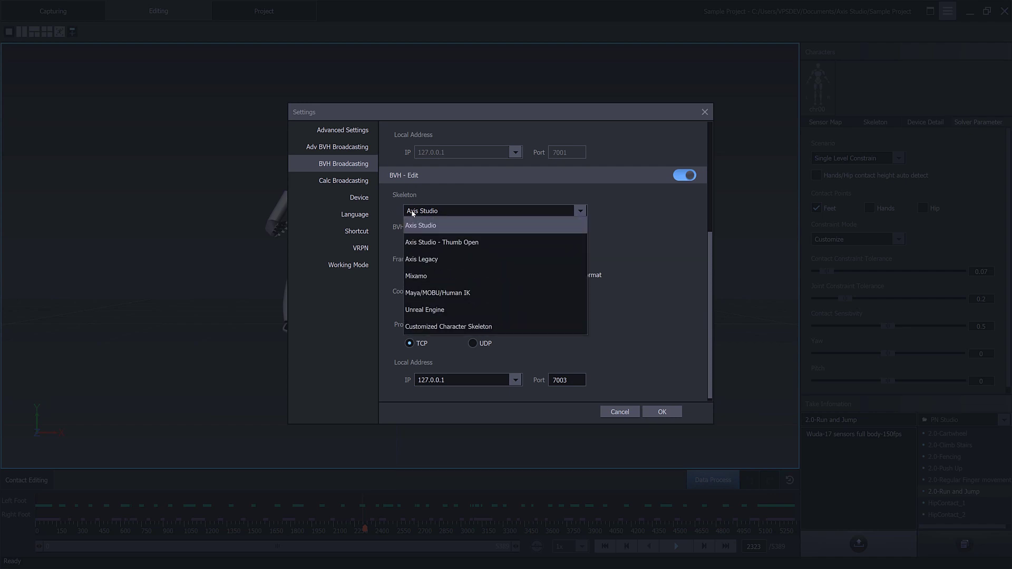
left_click(424, 243)
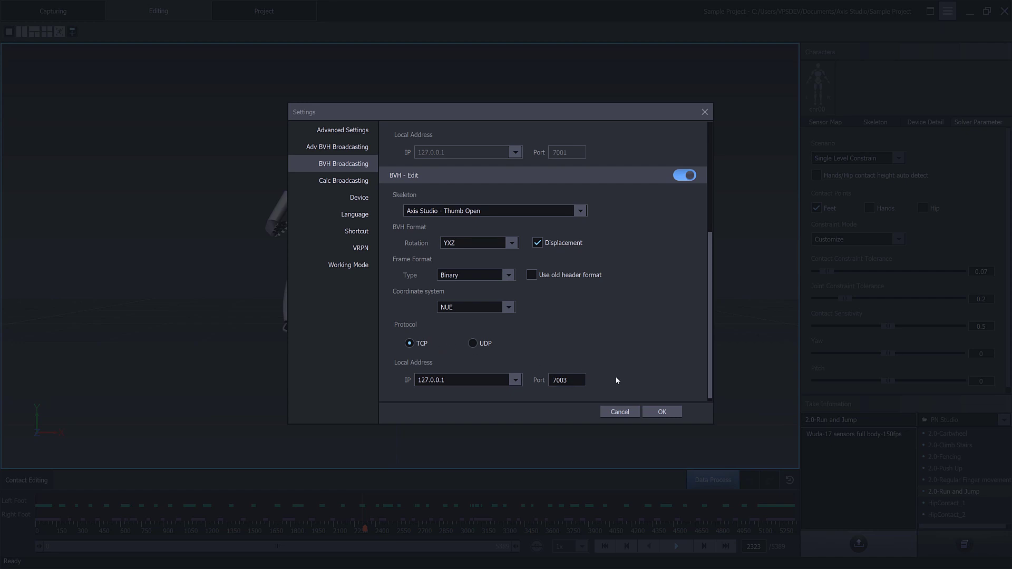
Step: Apply the broadcast settings with OK and play the 2.0-Run and Jump take
left_click(654, 412)
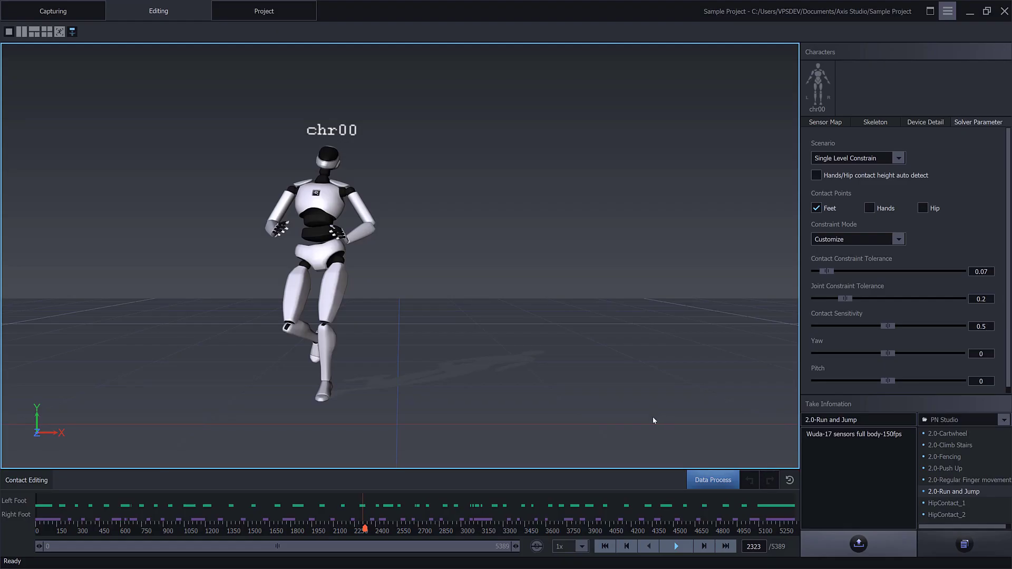
left_click(675, 547)
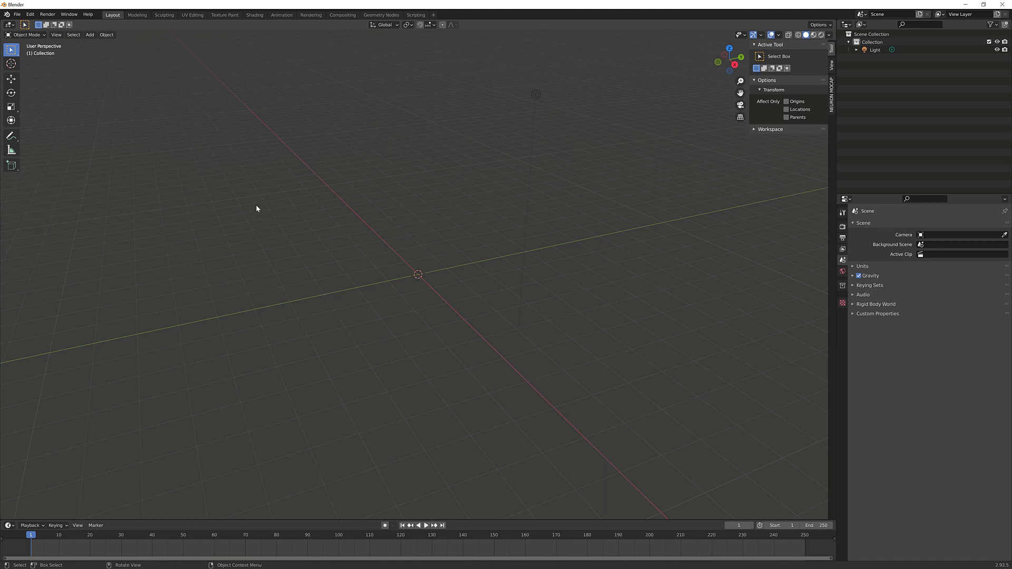
Step: Add an Axis Studio (Thumb open) armature at the origin and frame it in the view
left_click(90, 35)
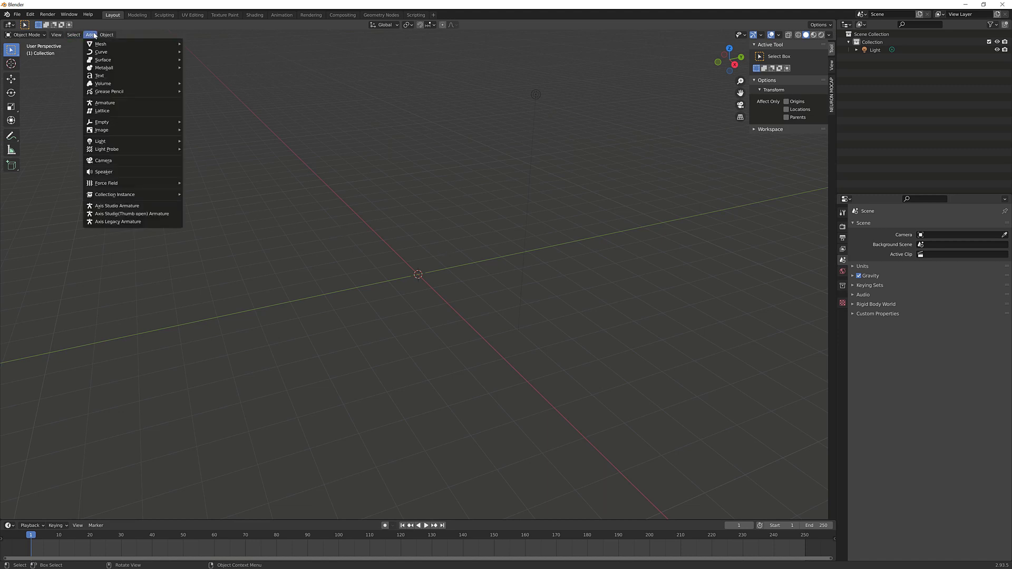
left_click(121, 214)
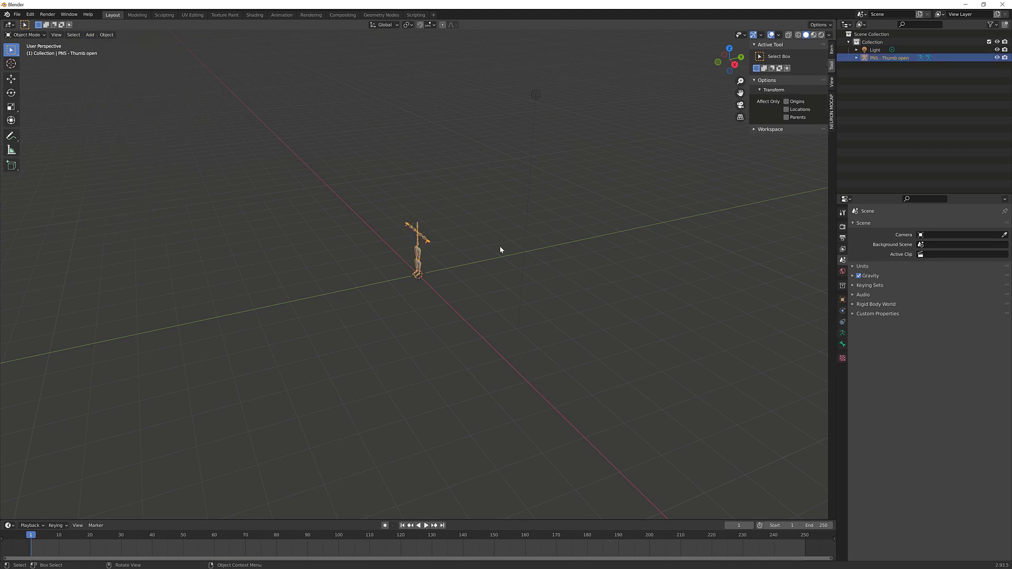
key("KP_Decimal")
middle_click_drag(498, 229, 602, 246)
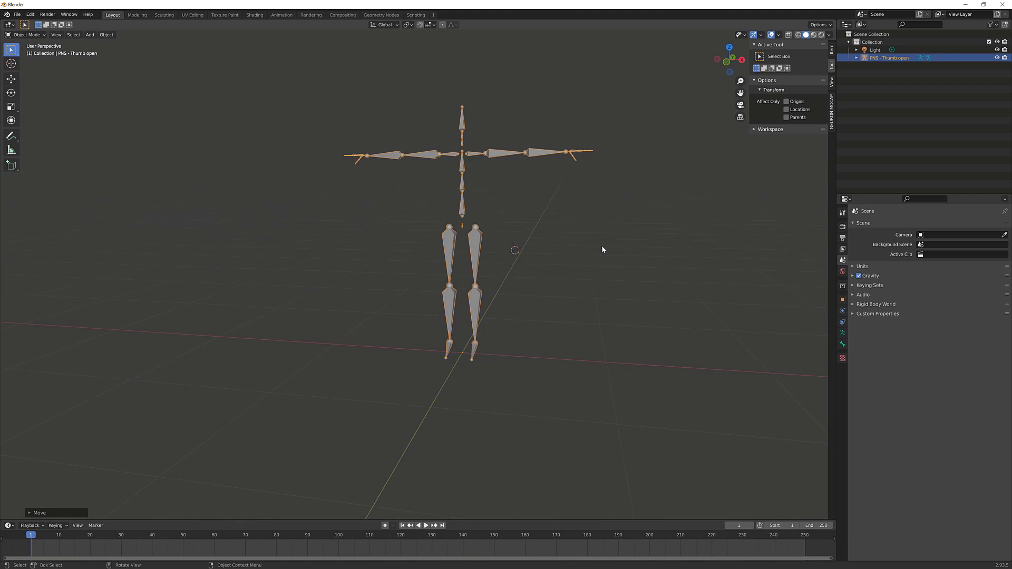
Step: Set the Neuron Mocap connection to server Axis Studio using the TCP protocol
left_click(832, 111)
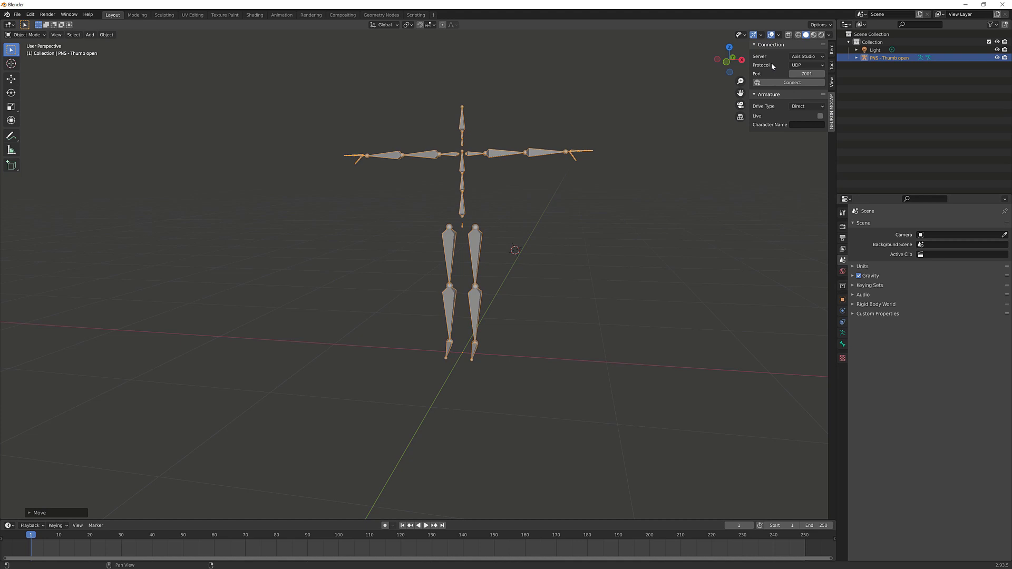
left_click(810, 60)
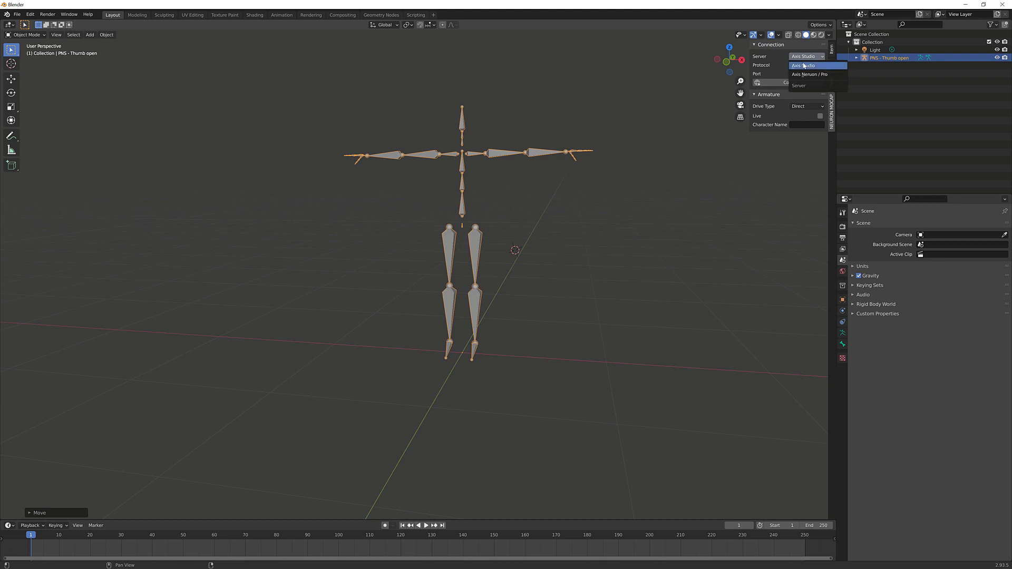
left_click(806, 67)
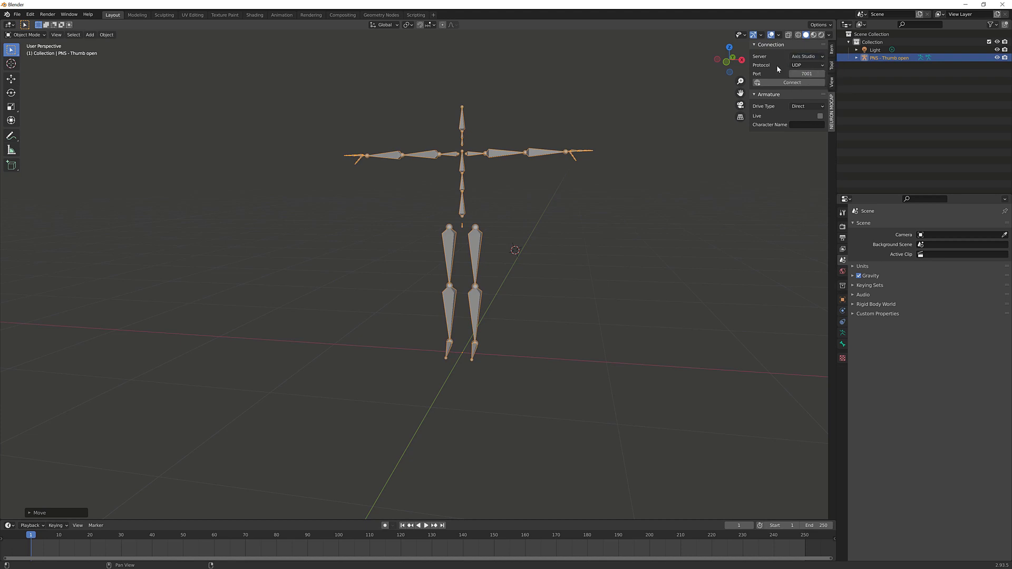
key("alt+a")
left_click(799, 65)
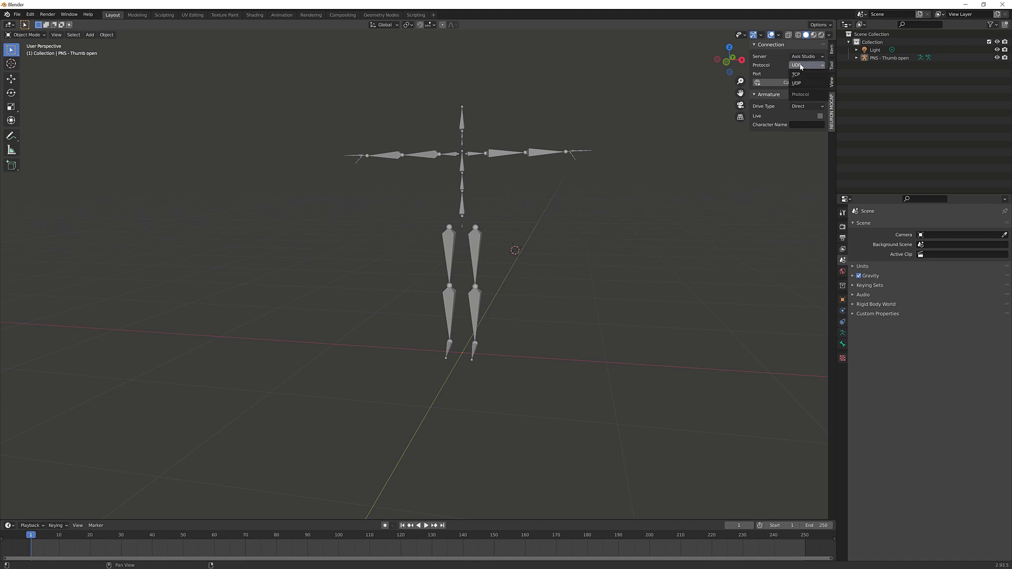
left_click(800, 75)
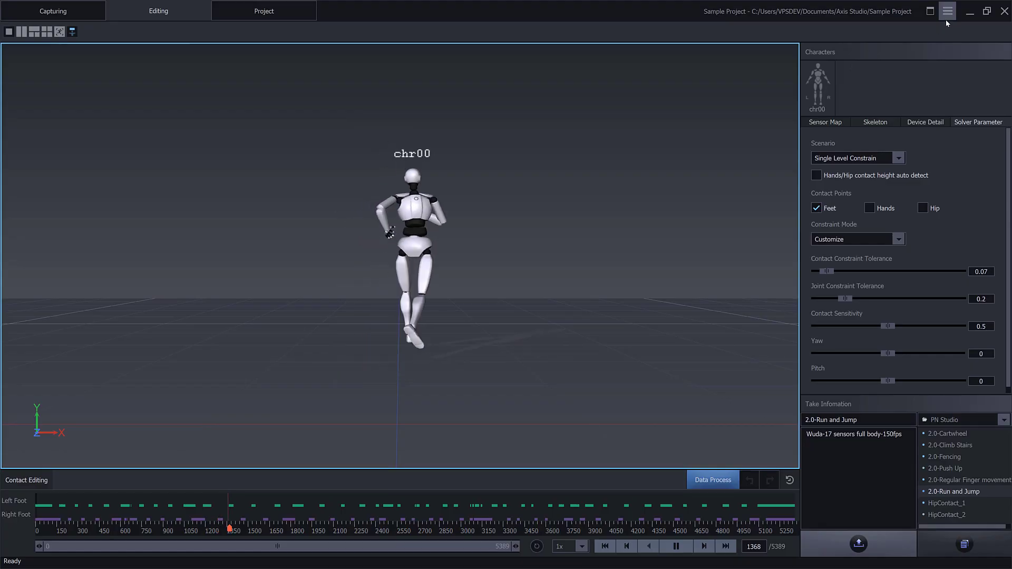
Step: Review Axis Studio's BVH Broadcasting settings, then close them and return to Blender
left_click(948, 11)
left_click(892, 153)
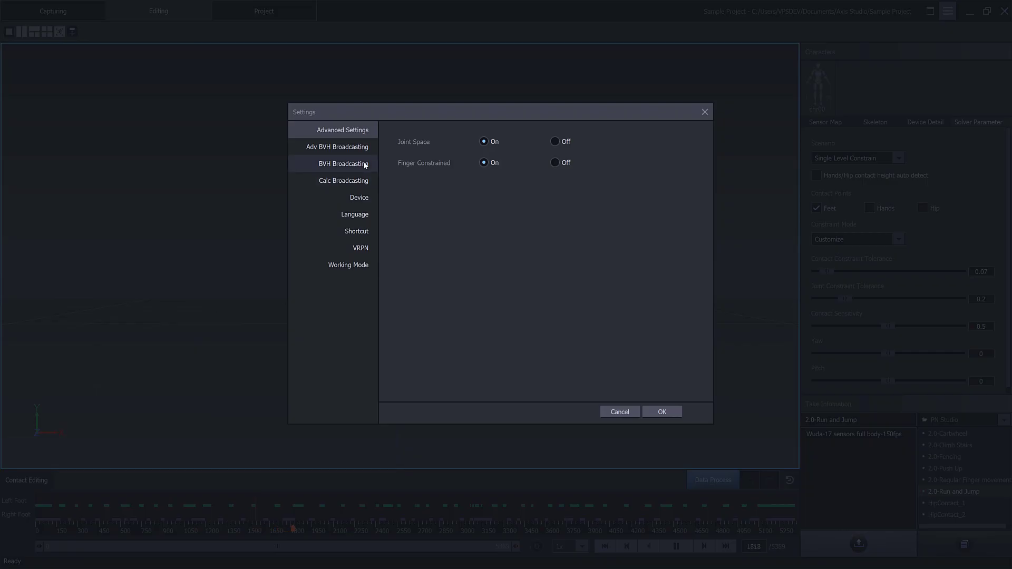
left_click(337, 163)
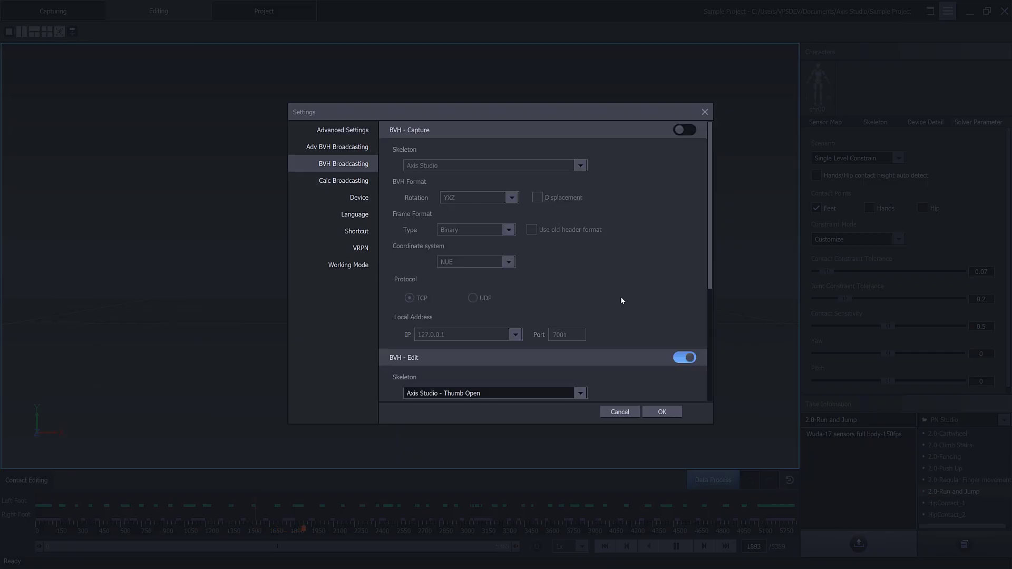
scroll(621, 299, "down", 5)
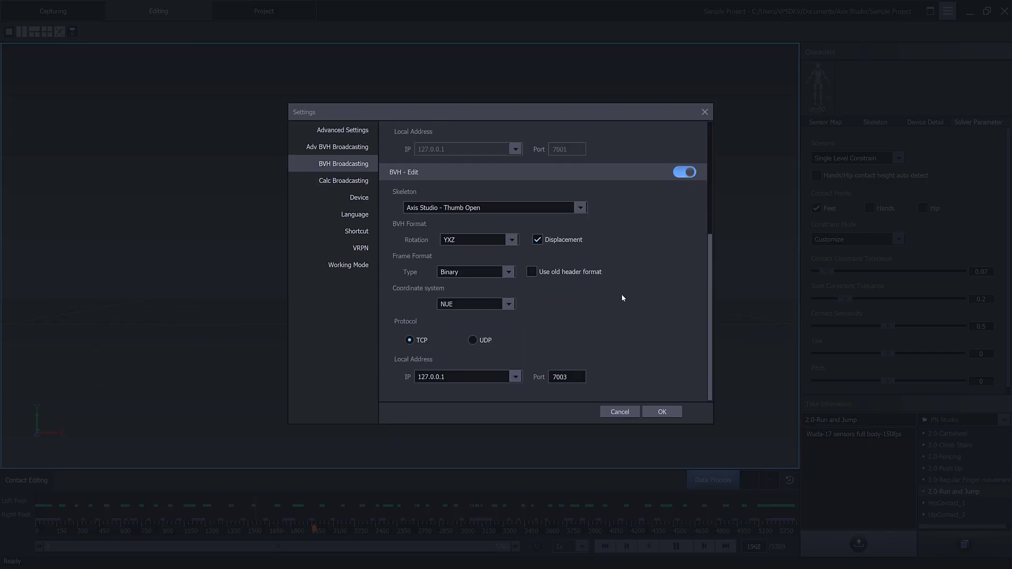
left_click(651, 412)
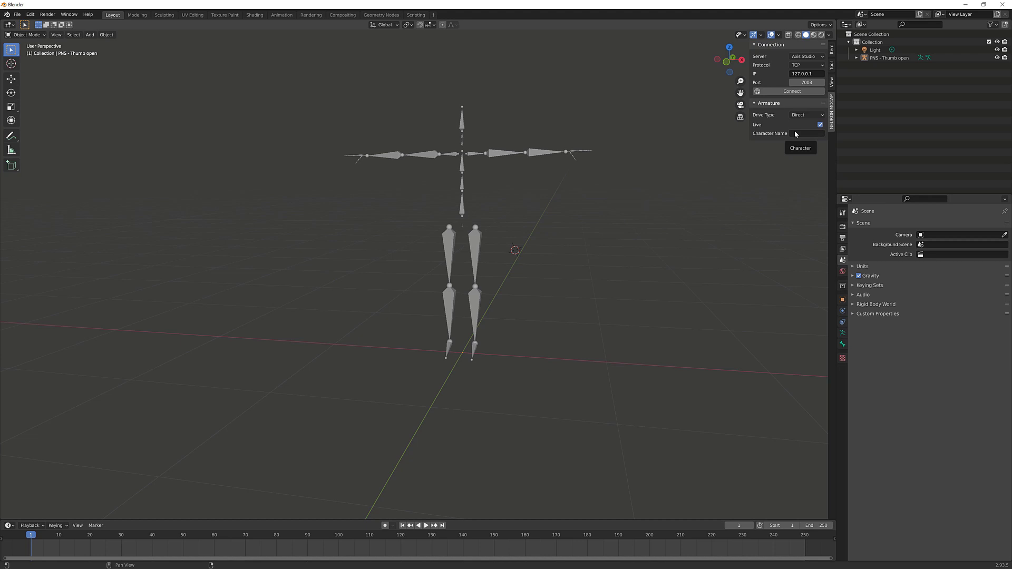
Step: Switch over to Axis Studio to look up the character name
key("alt+Tab")
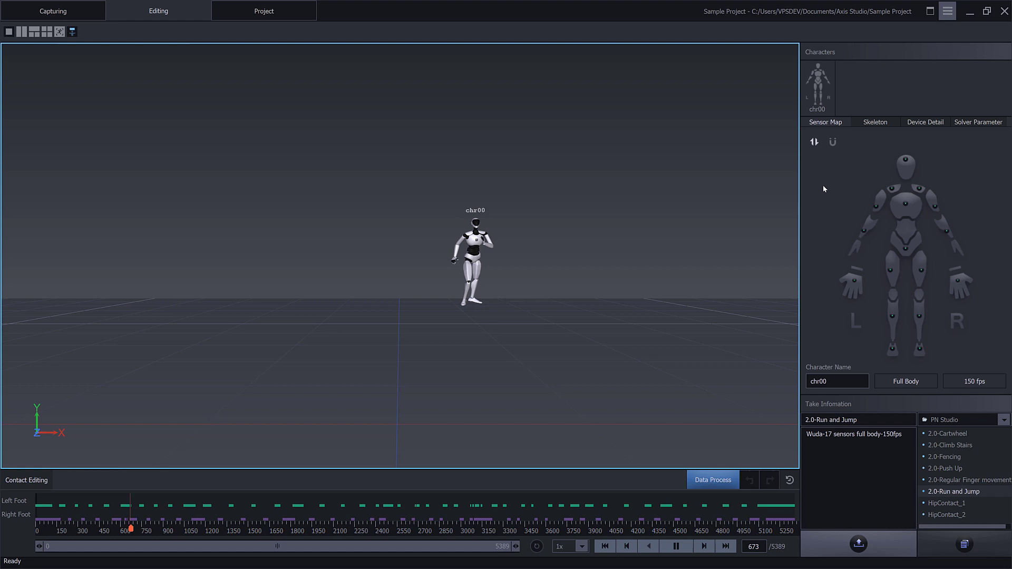
Step: Select the character name chr00 in Axis Studio
double_click(844, 382)
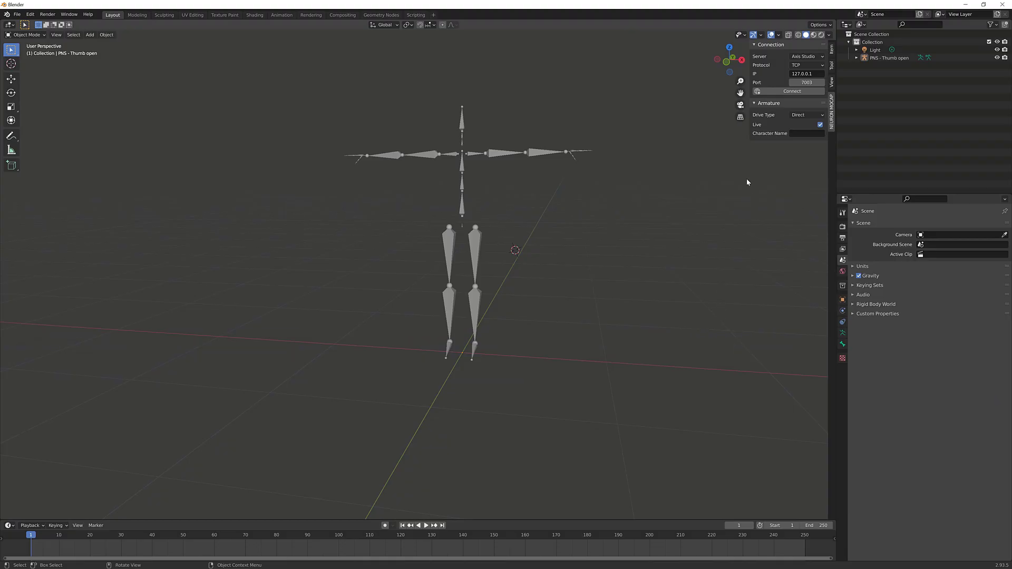
Step: Enter chr00 as the Character Name and connect to the Axis Studio mocap stream
left_click(791, 135)
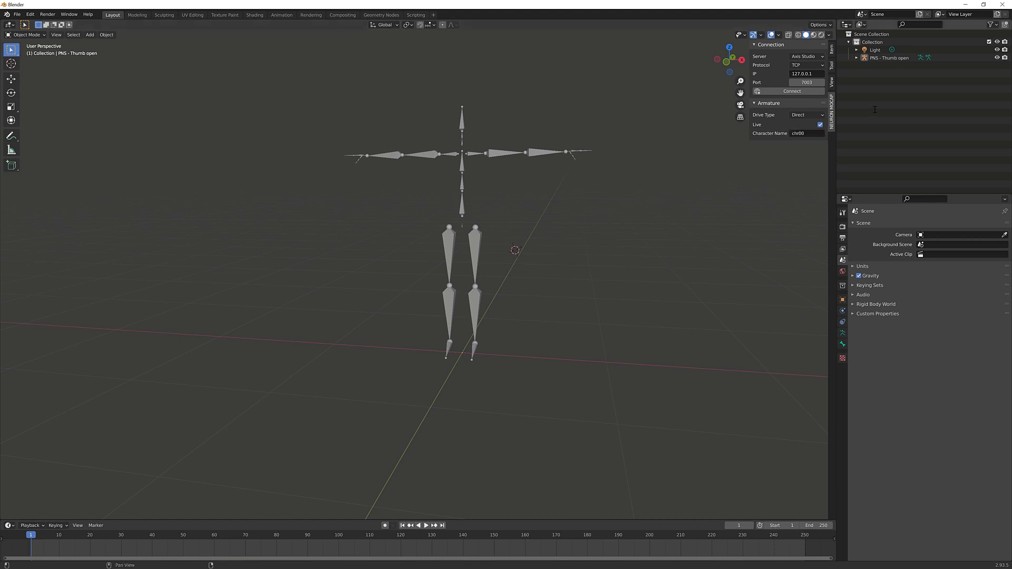
left_click(789, 92)
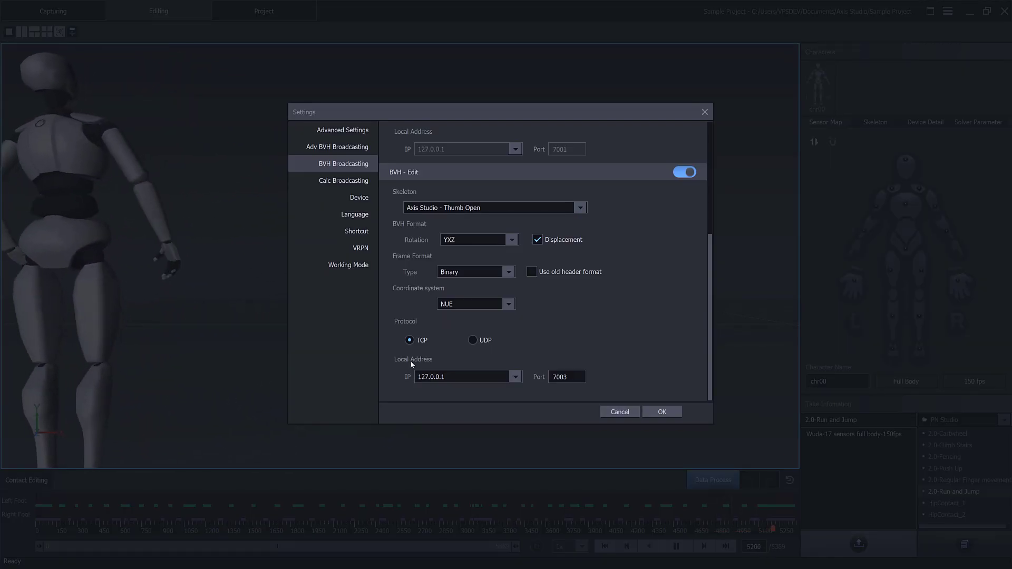
Step: Switch BVH - Edit broadcasting to UDP, destination 255.255.255.255 port 7004, and apply
left_click(473, 340)
scroll(555, 321, "down", 2)
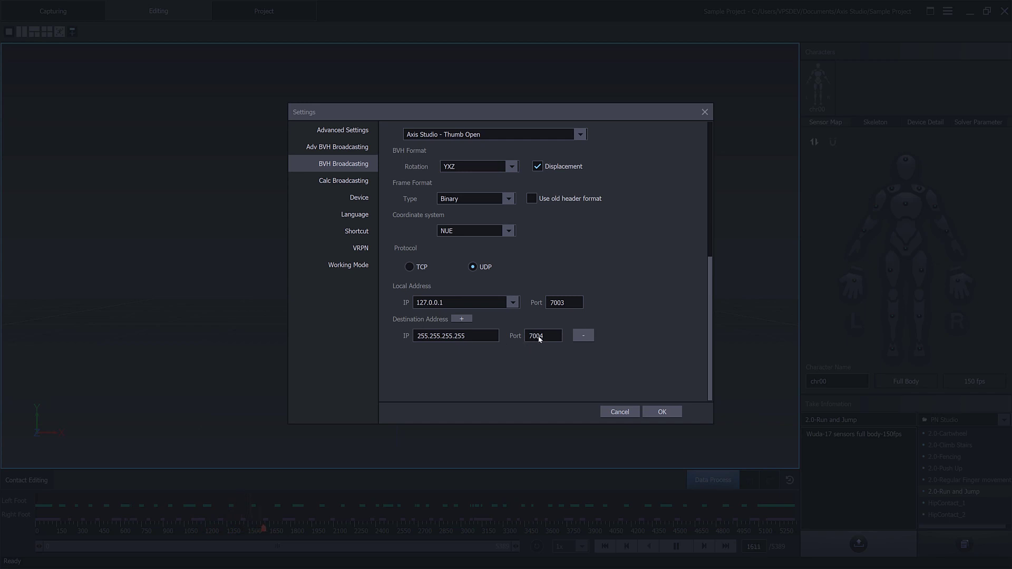
left_click(656, 412)
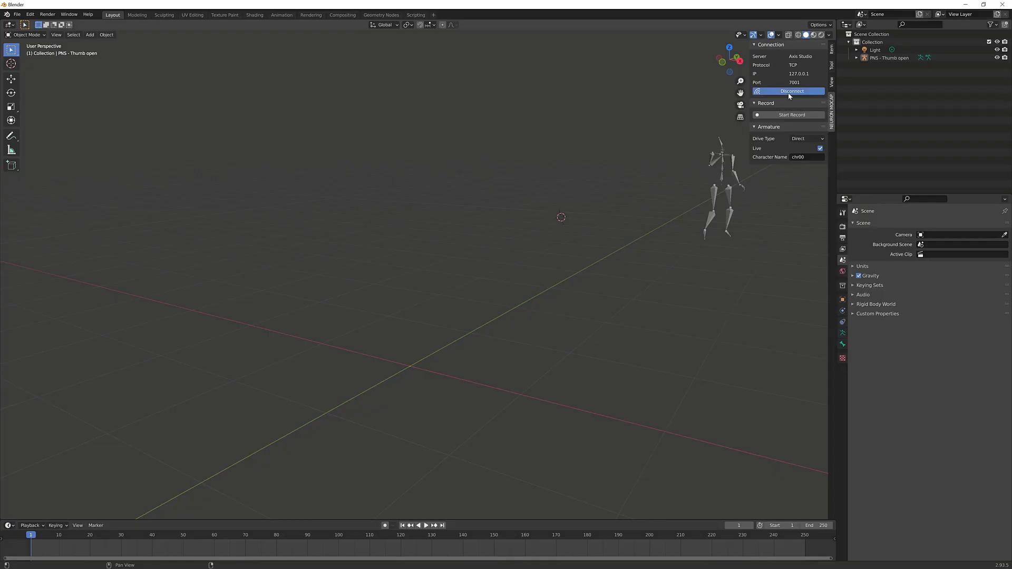
Step: Reconnect the mocap link over UDP port 7004 and select the PNS - Thumb open skeleton
left_click(789, 92)
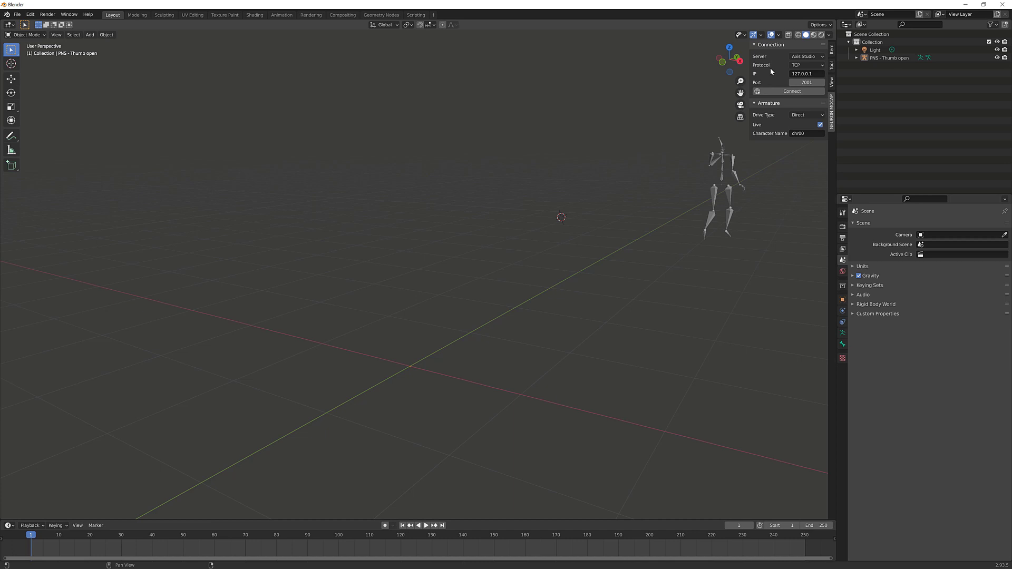
left_click(797, 66)
left_click(801, 83)
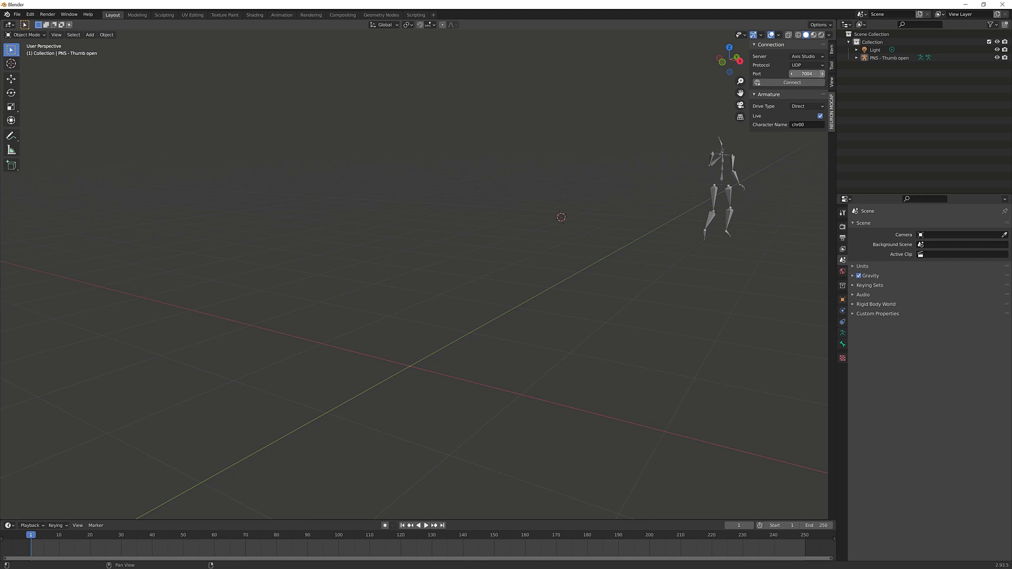
left_click(792, 84)
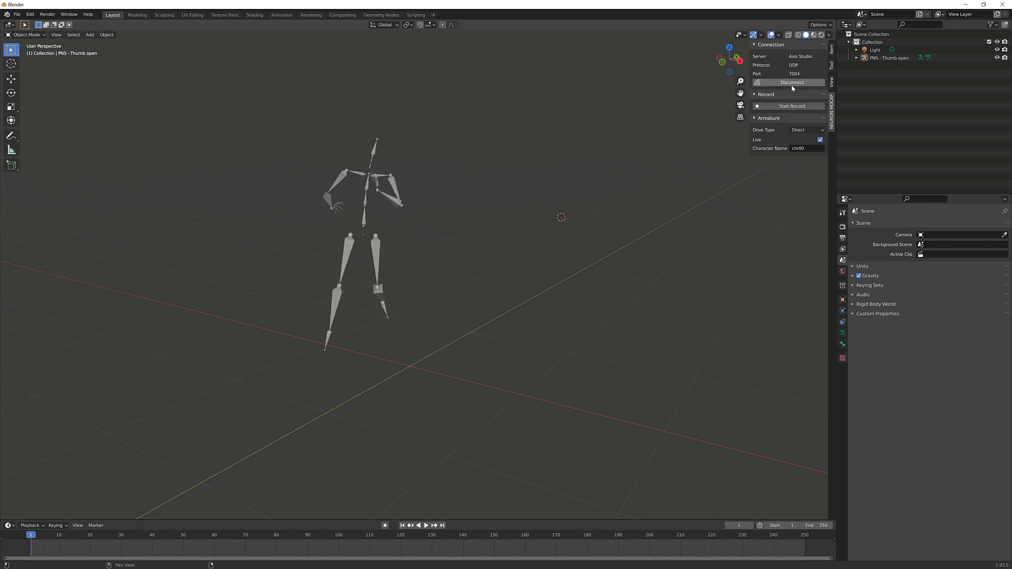
left_click_drag(740, 93, 712, 92)
left_click(477, 189)
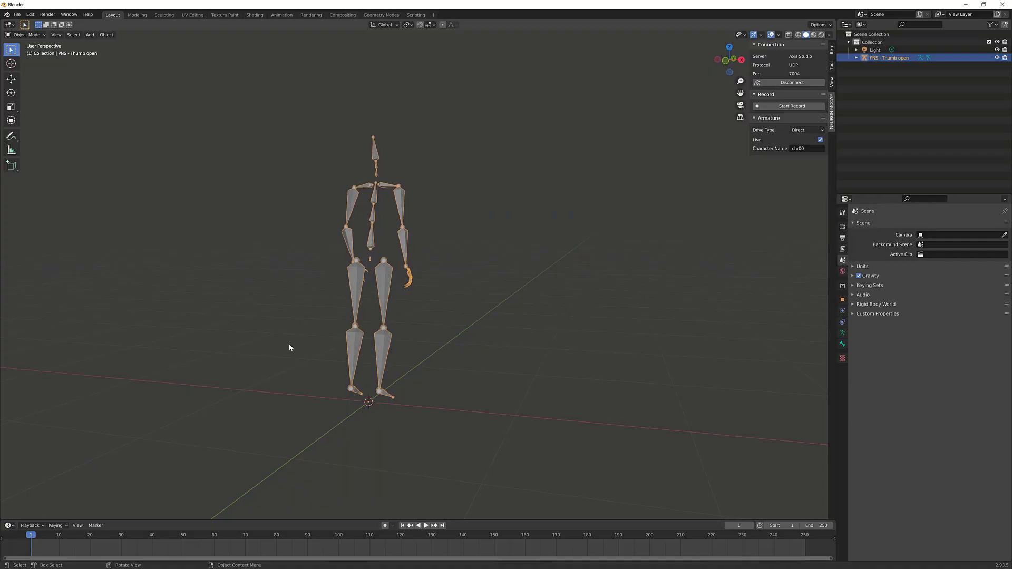
left_click(17, 14)
Step: Import the downloaded .glb character from the Downloads folder as glTF 2.0
mouse_move(37, 121)
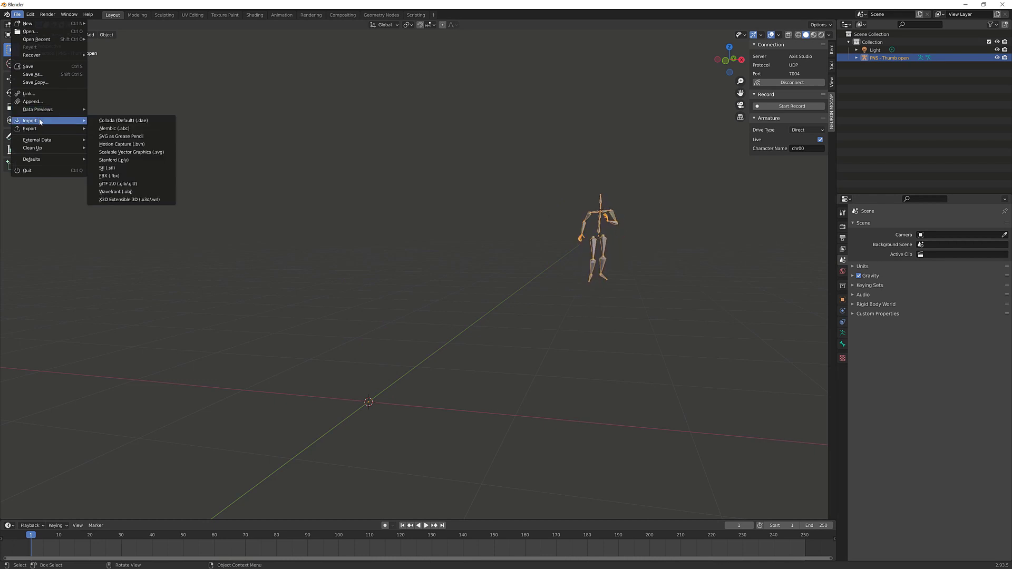
left_click(121, 186)
left_click(321, 268)
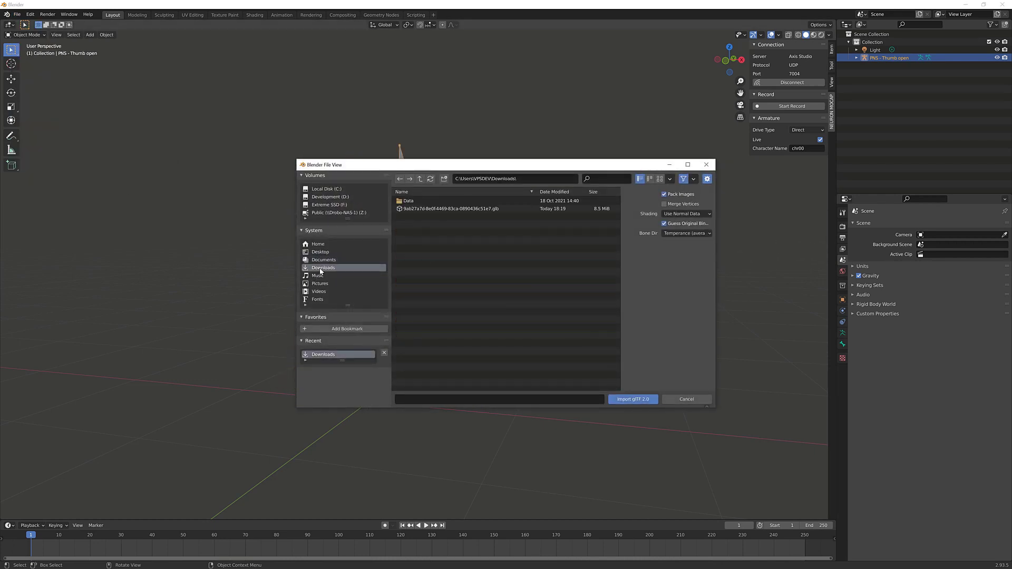
left_click(428, 210)
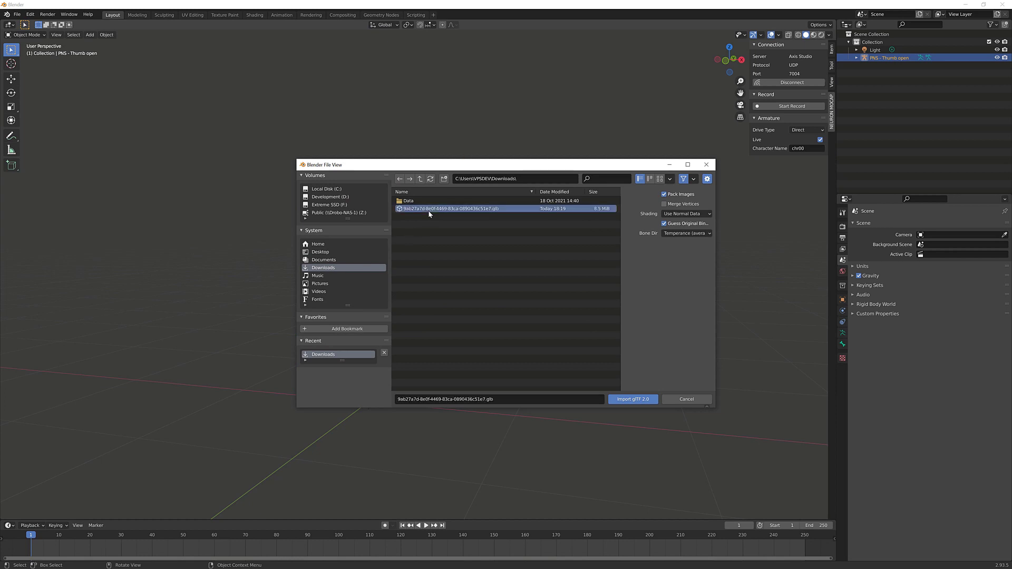
left_click(631, 399)
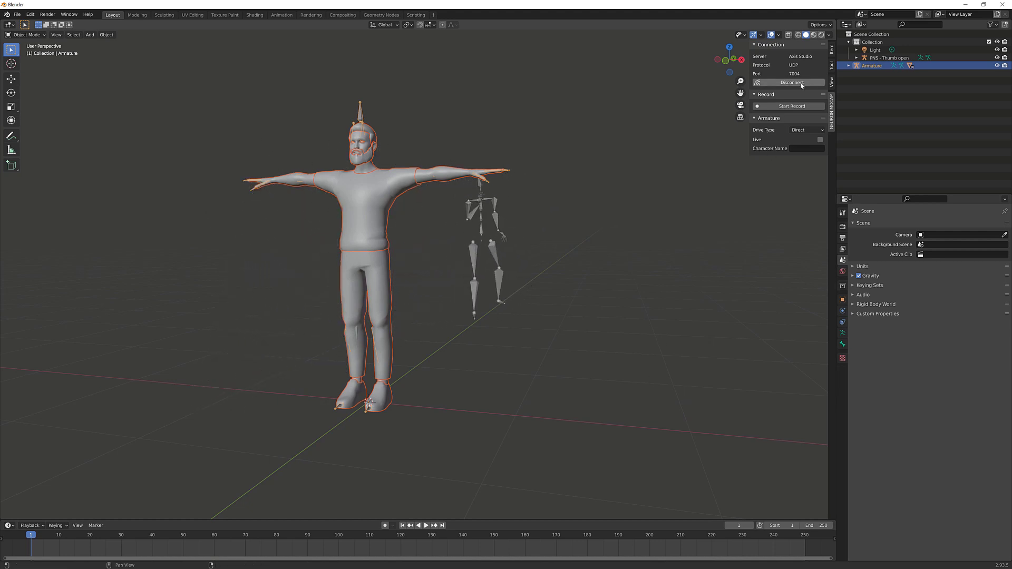
Step: Set the character Armature's drive type to Retarget and mark its current pose as T-pose
left_click(877, 66)
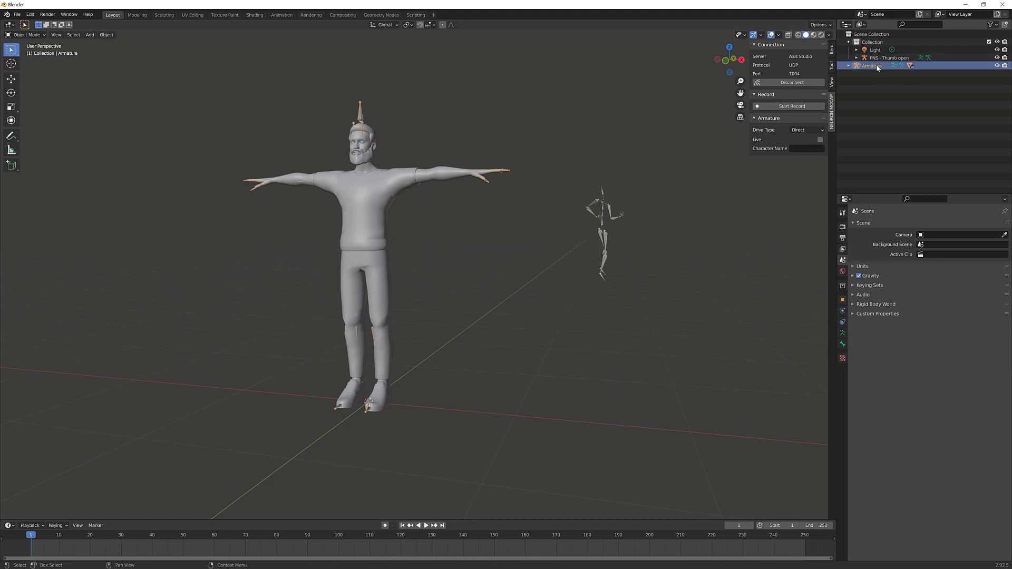
left_click(805, 131)
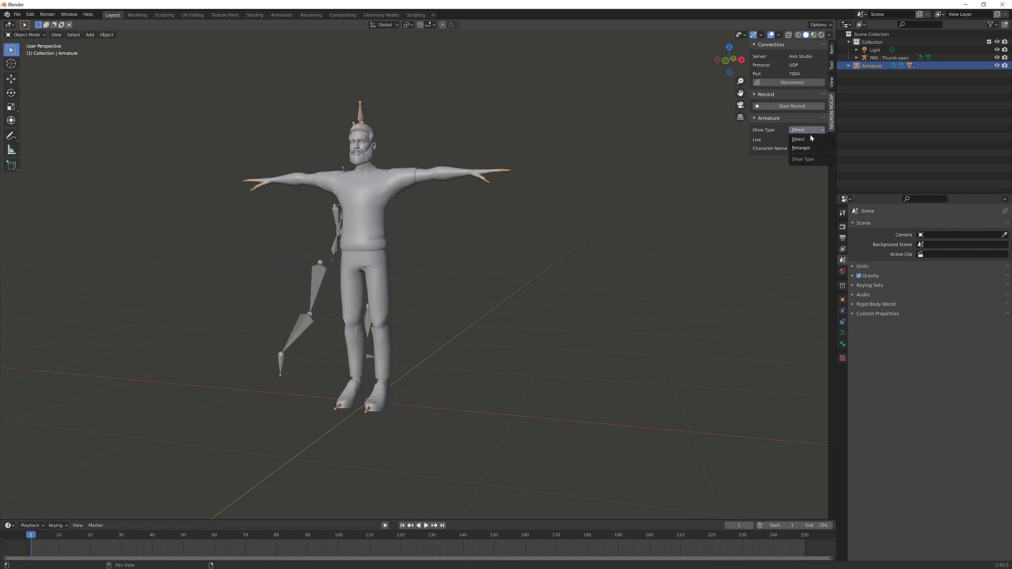
left_click(808, 143)
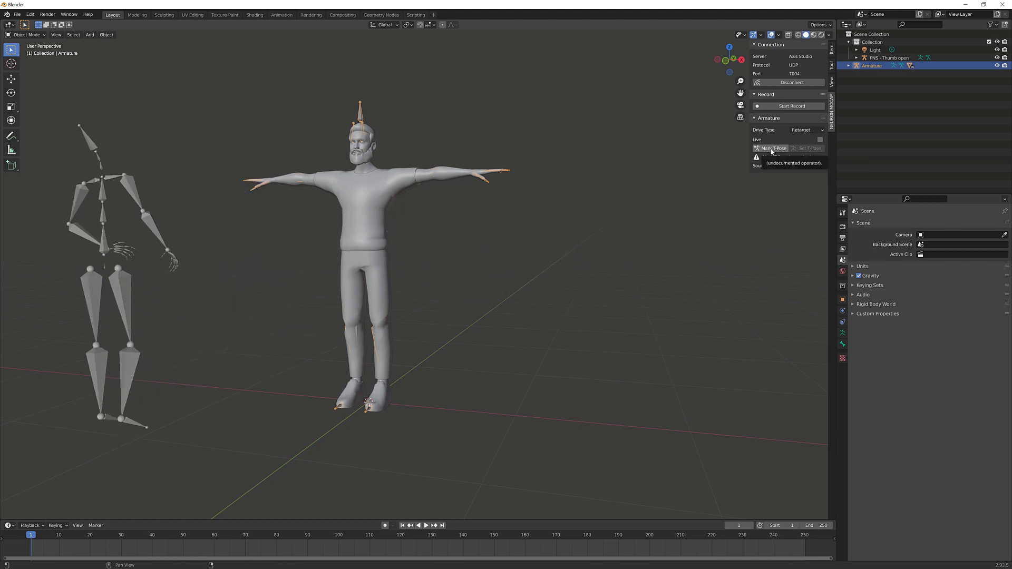
left_click(772, 149)
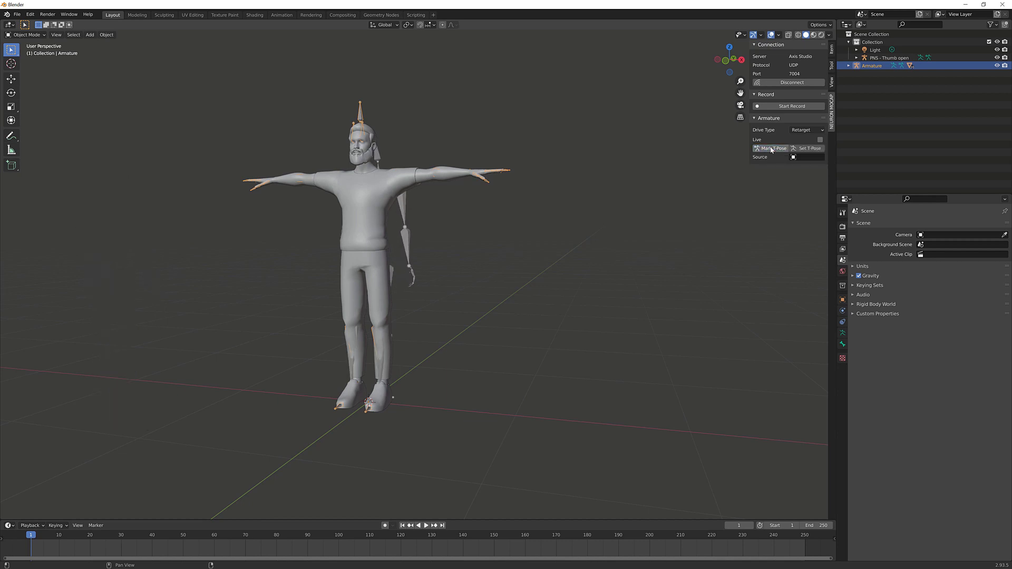
Step: Choose PNS - Thumb open as retarget source and auto-detect the bone mapping
left_click(798, 158)
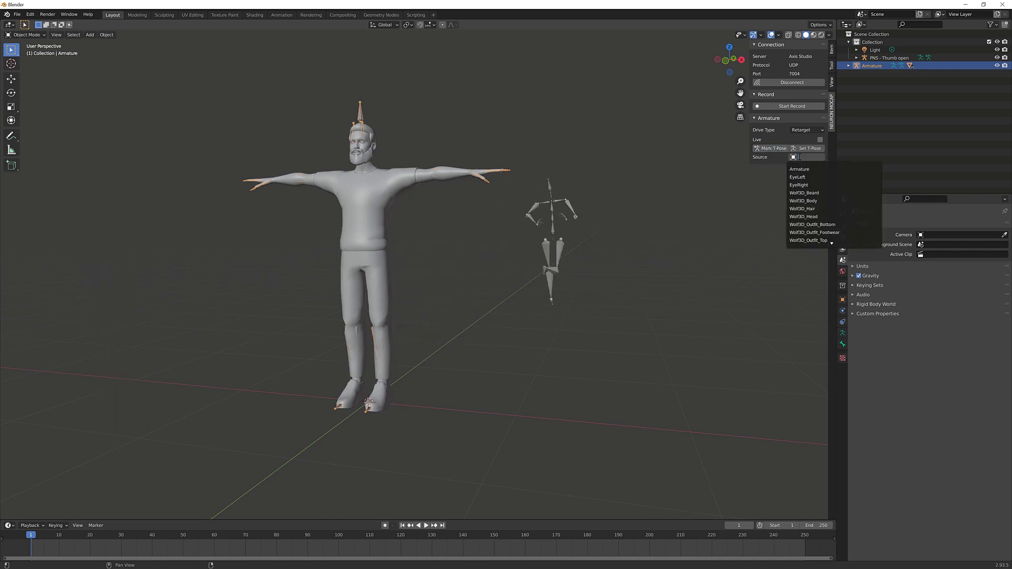
scroll(830, 232, "down", 3)
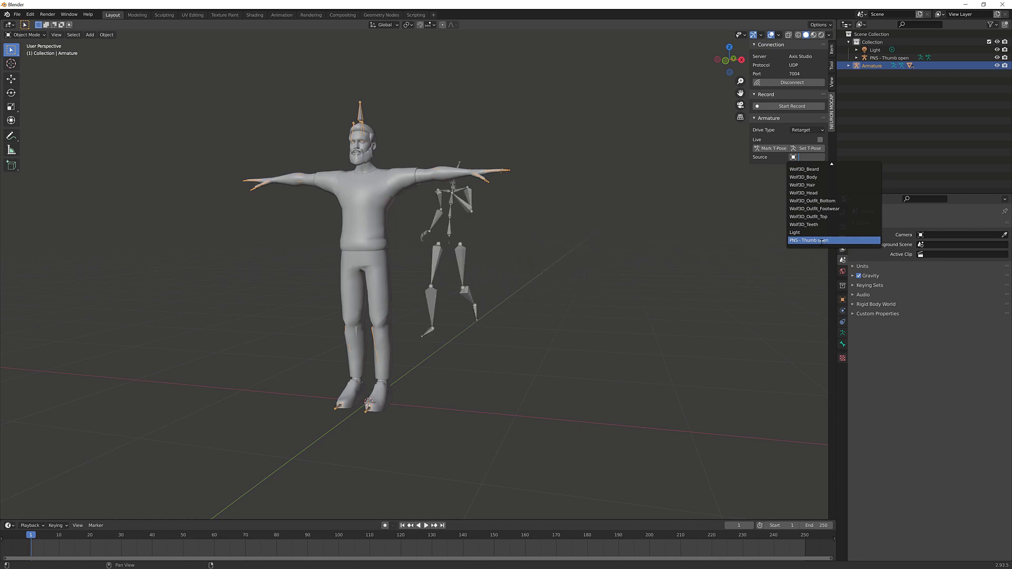
left_click(822, 241)
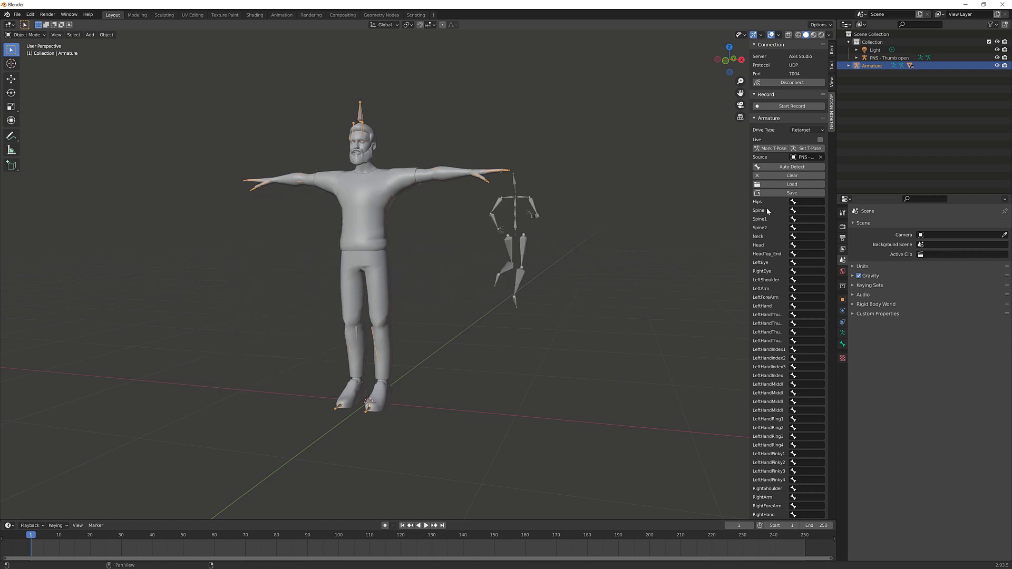
left_click(777, 166)
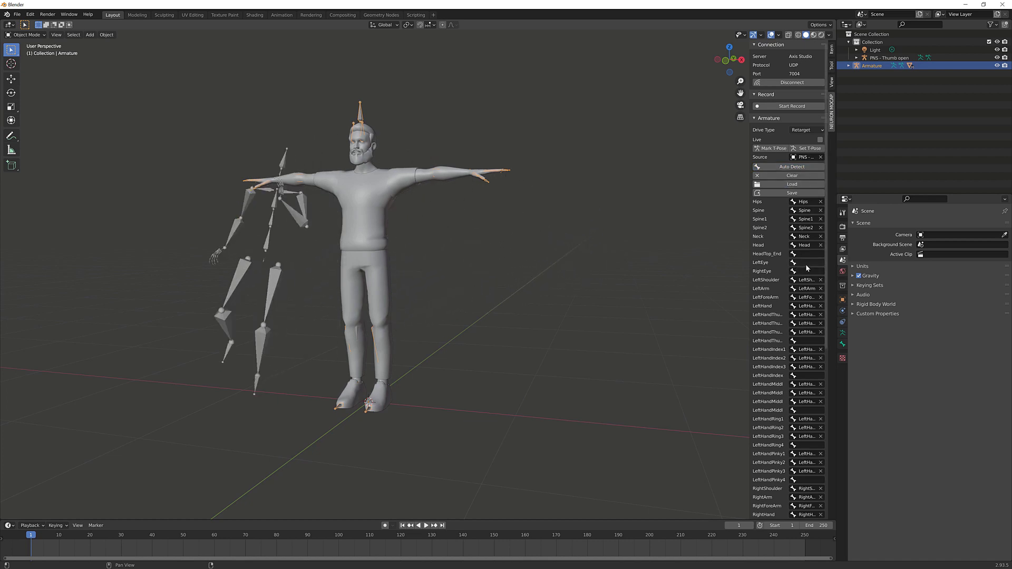
left_click_drag(828, 252, 833, 200)
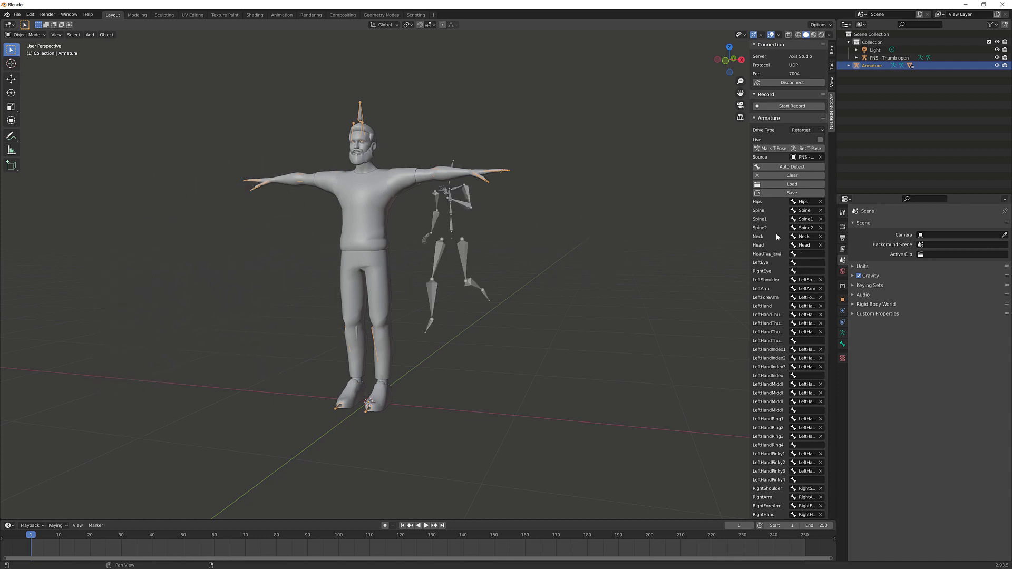
Step: Turn on Live for the character, switch to Material Preview shading, and start recording
left_click(820, 139)
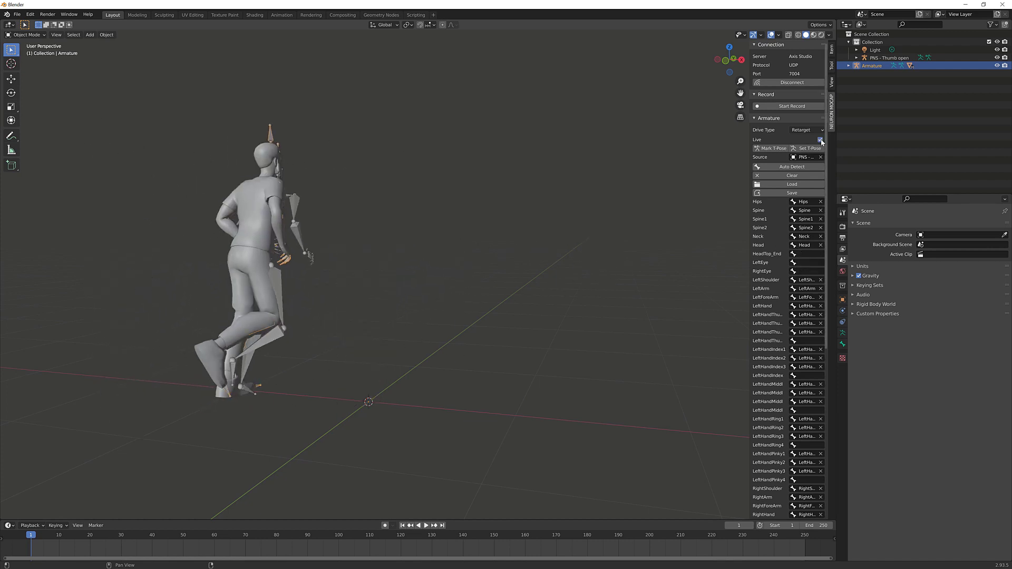
left_click(813, 35)
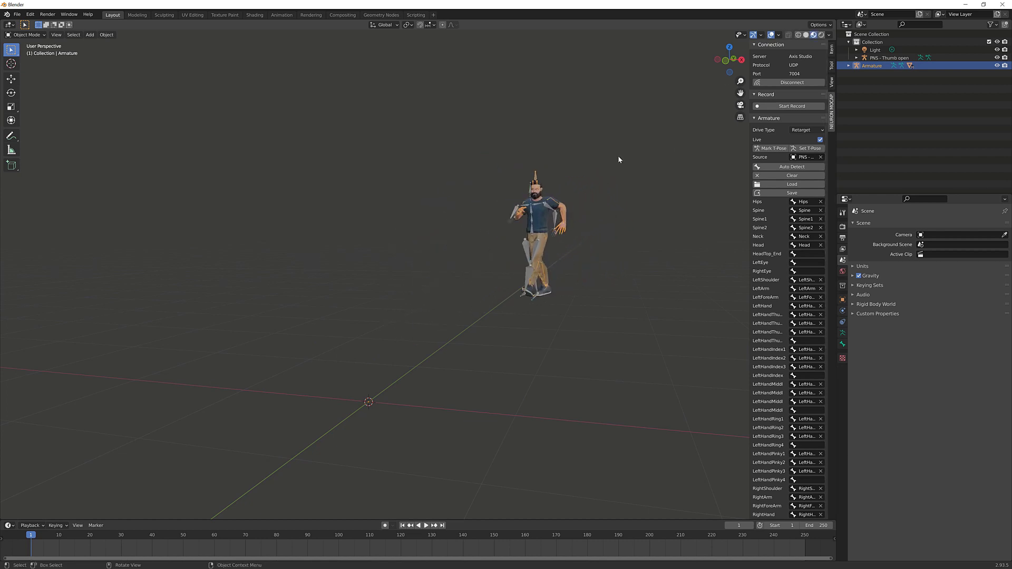
left_click(777, 107)
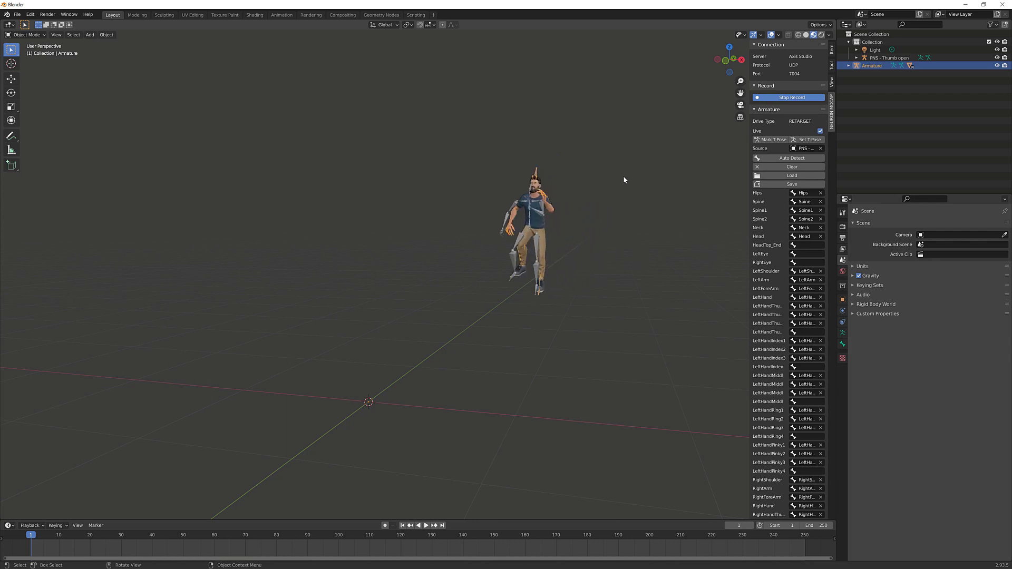
Step: Stop mocap recording, delete the PNS - Thumb open skeleton, and play back the character's recorded motion
left_click(791, 98)
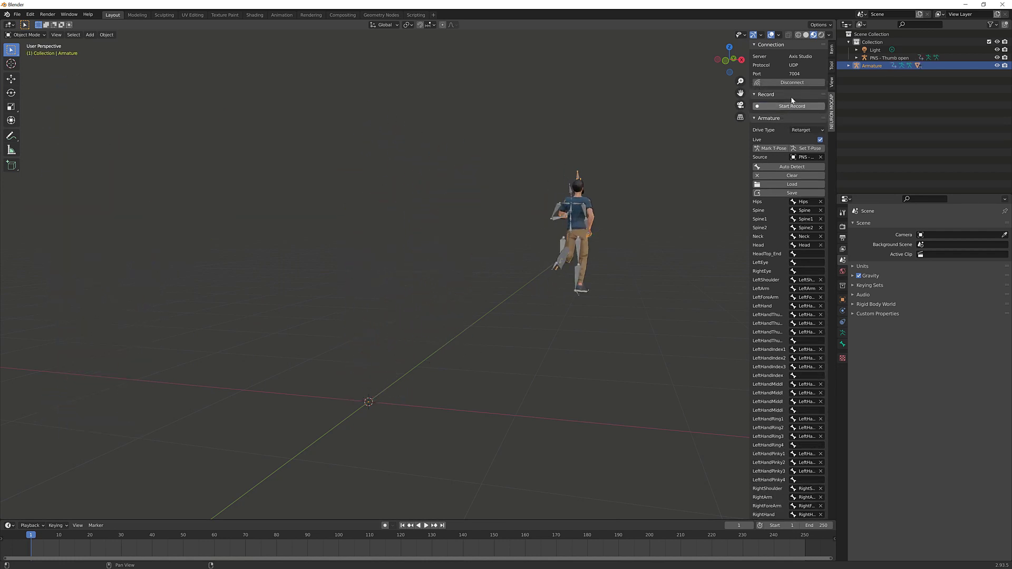
left_click(880, 60)
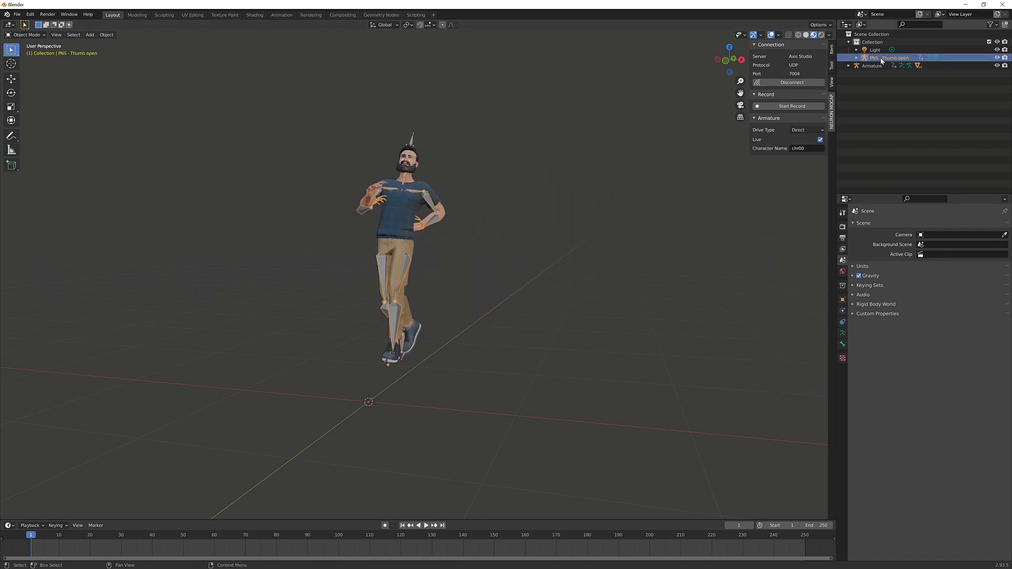
key("Delete")
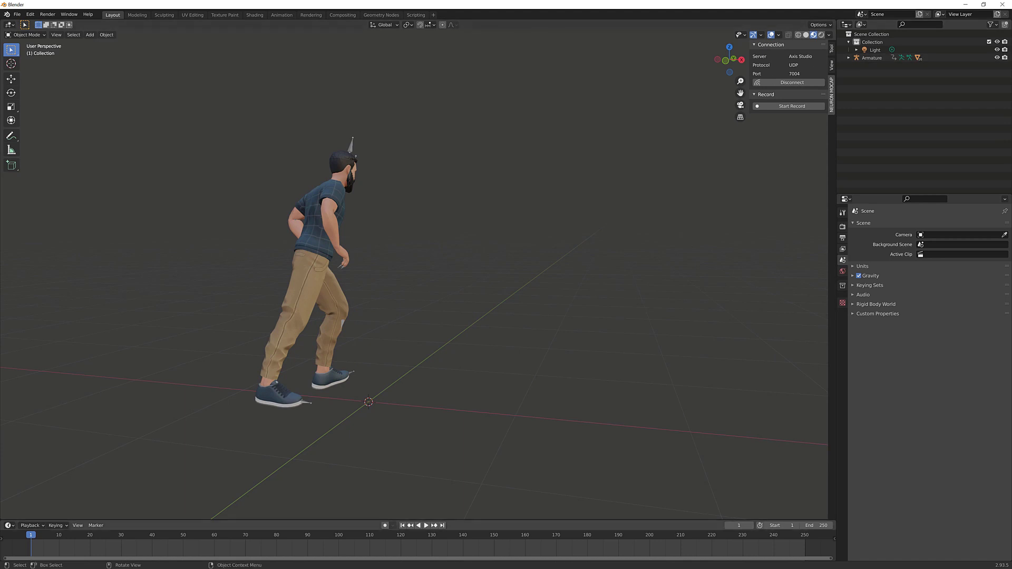
left_click(428, 526)
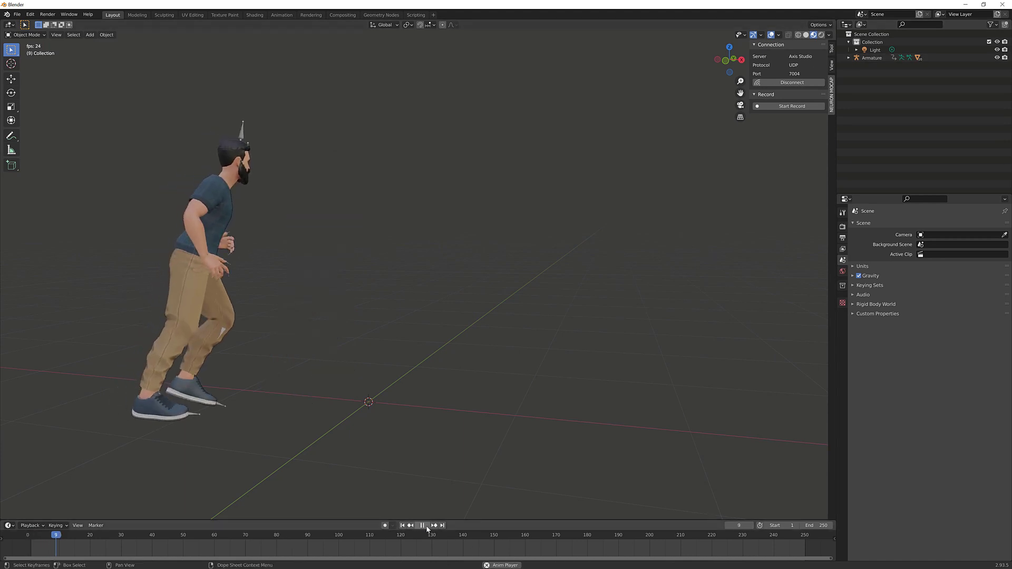